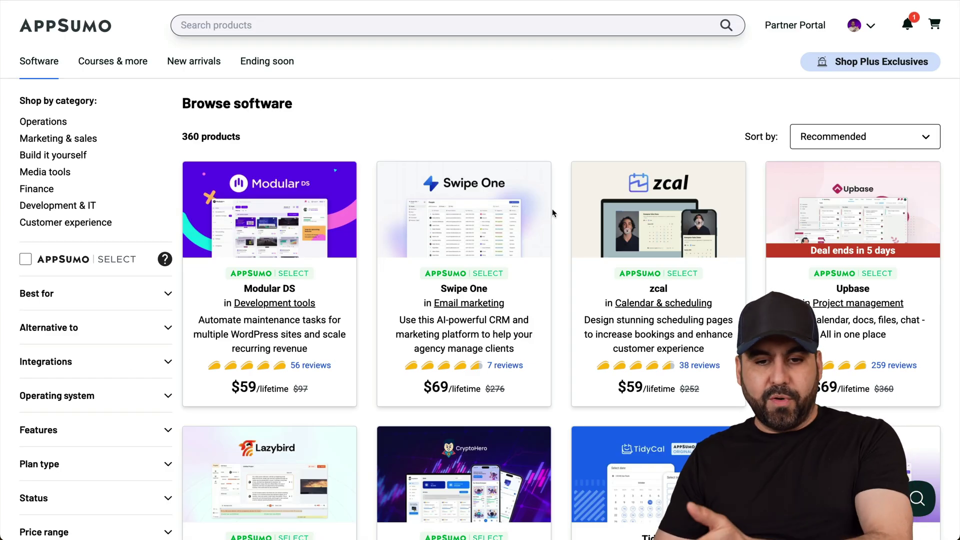
Browse the AppSumo software deals and Hostinger's web hosting offers.
{"action": "scroll", "coordinate": [552, 211], "scroll_direction": "down", "scroll_amount": 1}
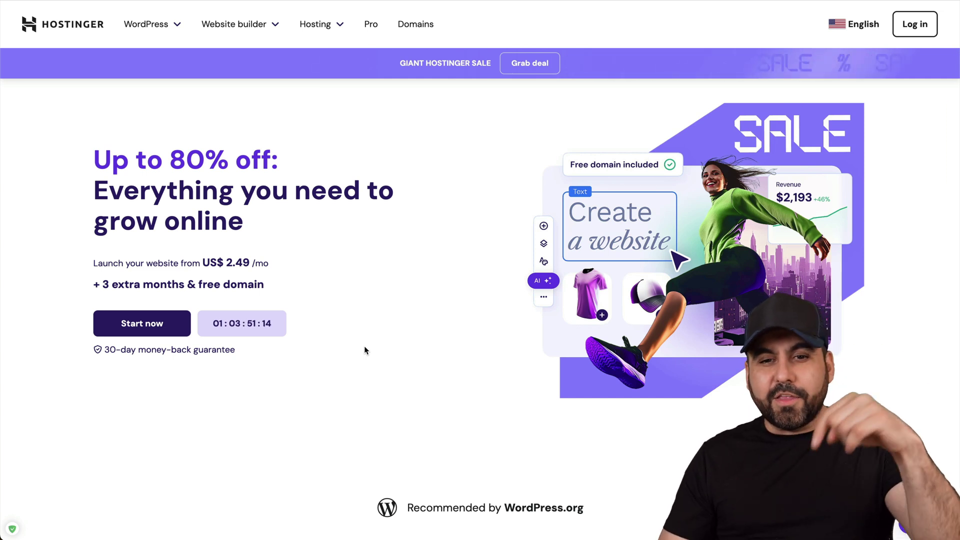
{"action": "scroll", "coordinate": [405, 285], "scroll_direction": "down", "scroll_amount": 8}
{"action": "scroll", "coordinate": [406, 285], "scroll_direction": "down", "scroll_amount": 5}
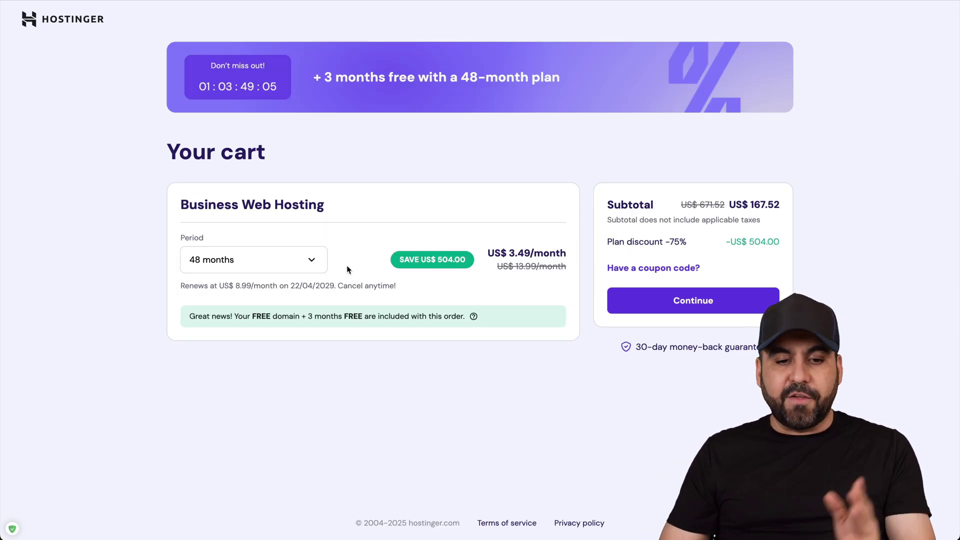
Keep the 48-month period for Business Web Hosting and apply the coupon code SAASMASTER to the cart.
{"action": "left_click", "coordinate": [318, 263]}
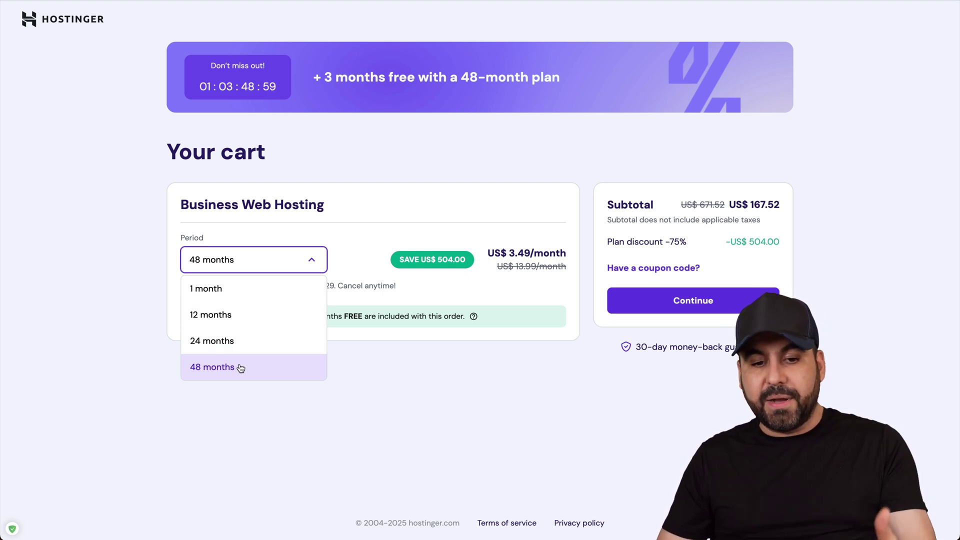
{"action": "left_click", "coordinate": [494, 260]}
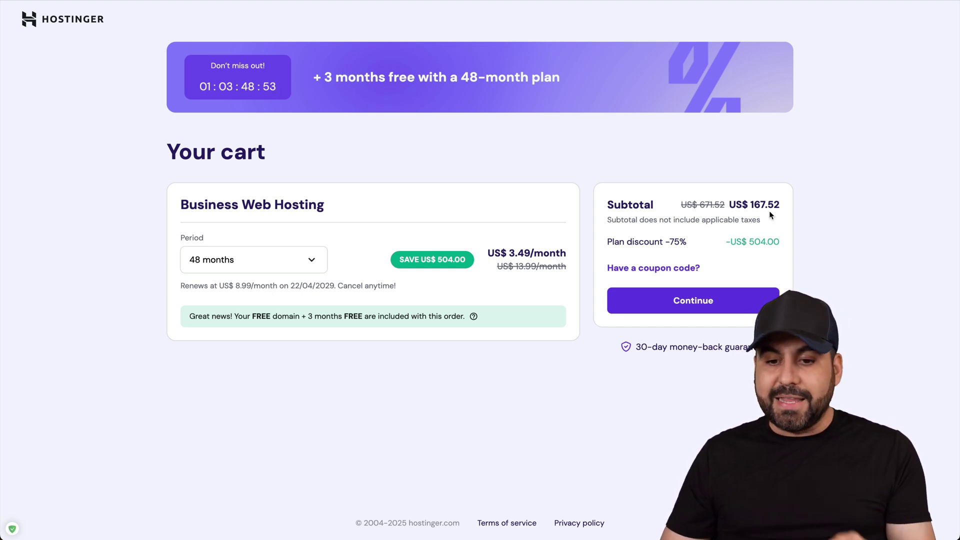
{"action": "left_click", "coordinate": [672, 266]}
{"action": "left_click", "coordinate": [666, 311]}
{"action": "type", "text": "SAASMASTER"}
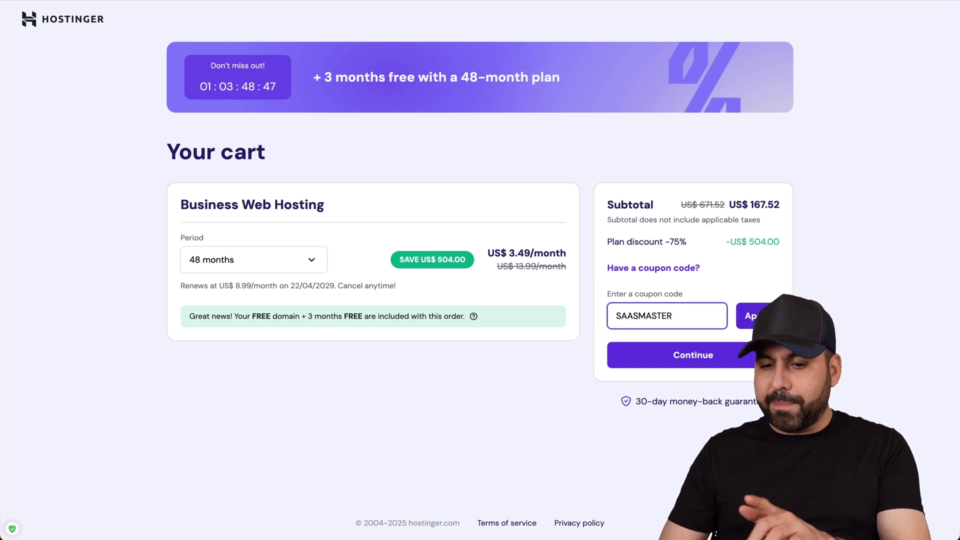
{"action": "key", "text": "Return"}
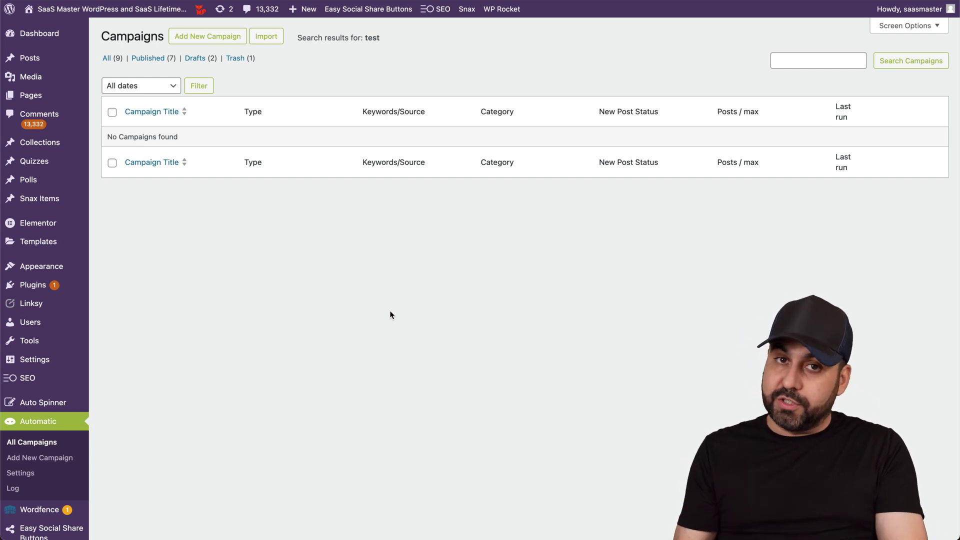
Create a new Automatic campaign titled APPSUMO TESTING in the WordPress admin.
{"action": "left_click", "coordinate": [221, 41]}
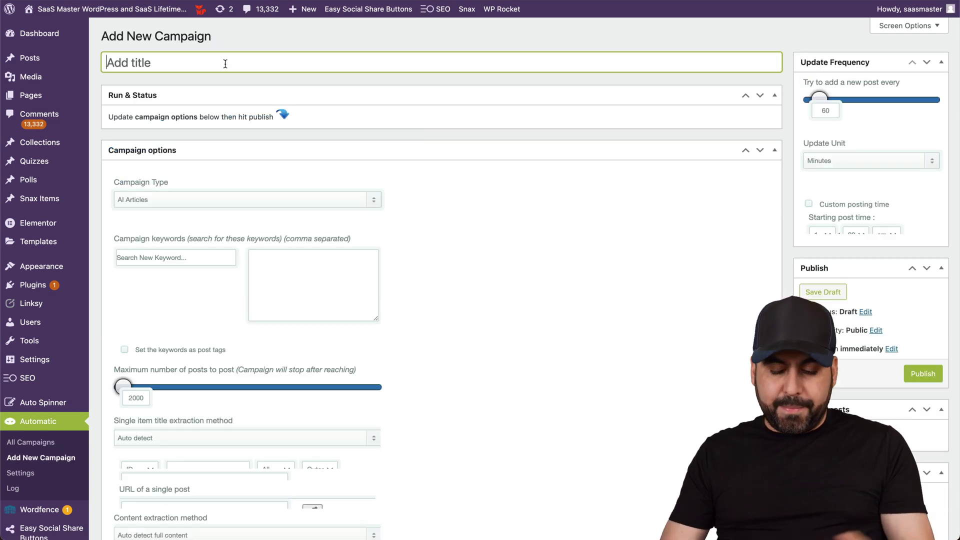
{"action": "type", "text": "APPSUMO"}
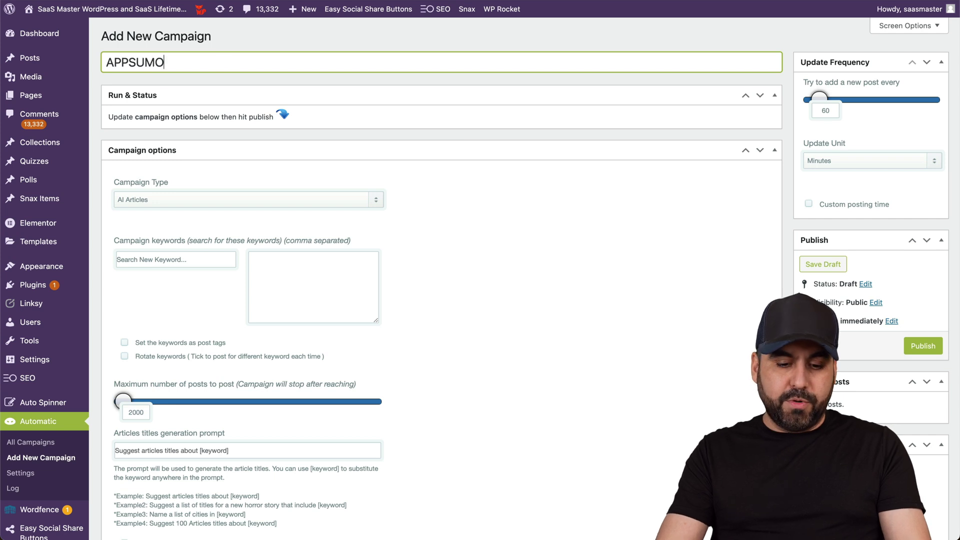
{"action": "type", "text": " TESTING"}
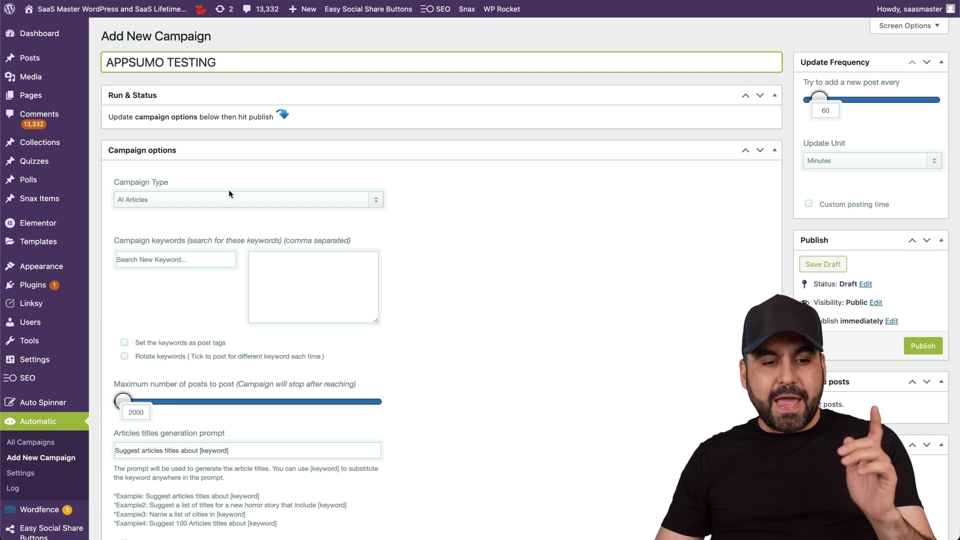
Set the campaign type to Multi-page scraper and the maximum number of posts to 1000000.
{"action": "scroll", "coordinate": [229, 190], "scroll_direction": "down", "scroll_amount": 2}
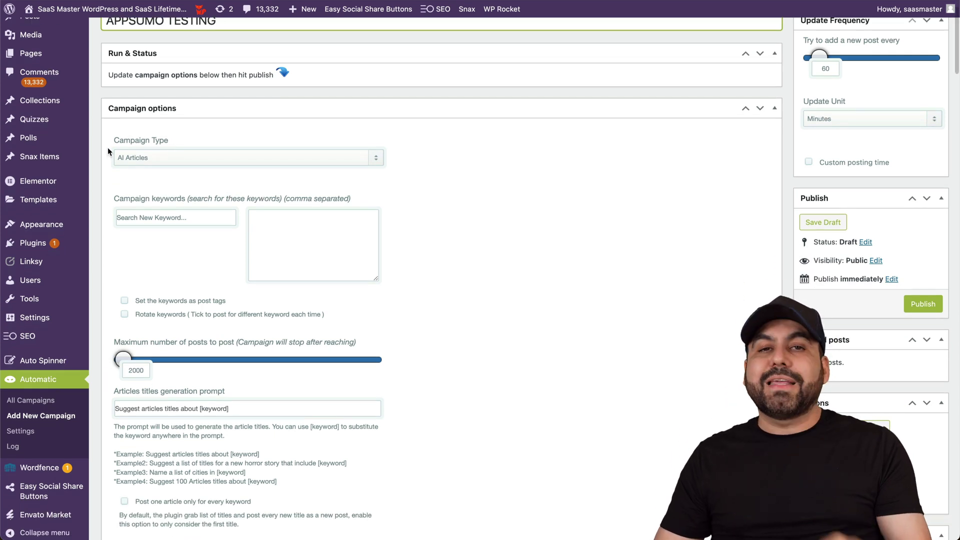
{"action": "left_click", "coordinate": [223, 157]}
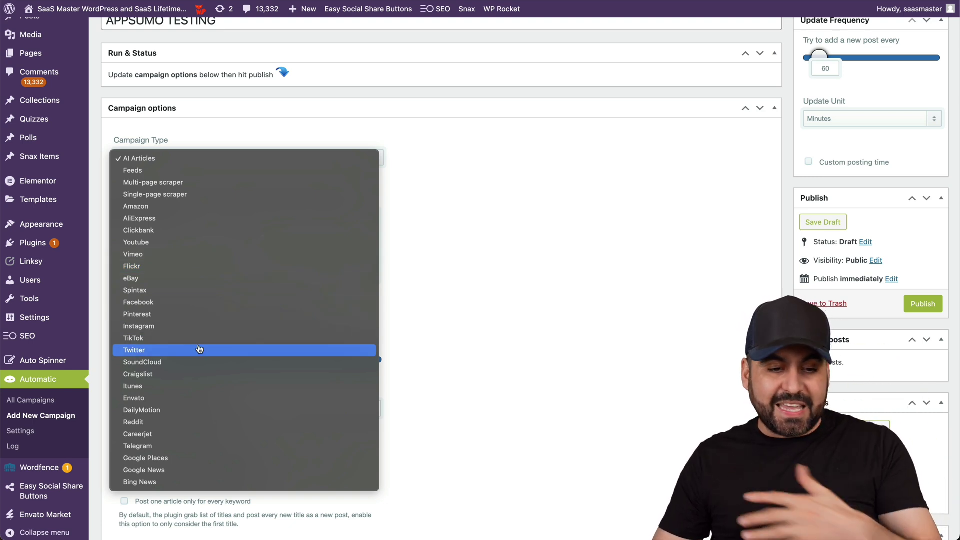
{"action": "left_click", "coordinate": [237, 186]}
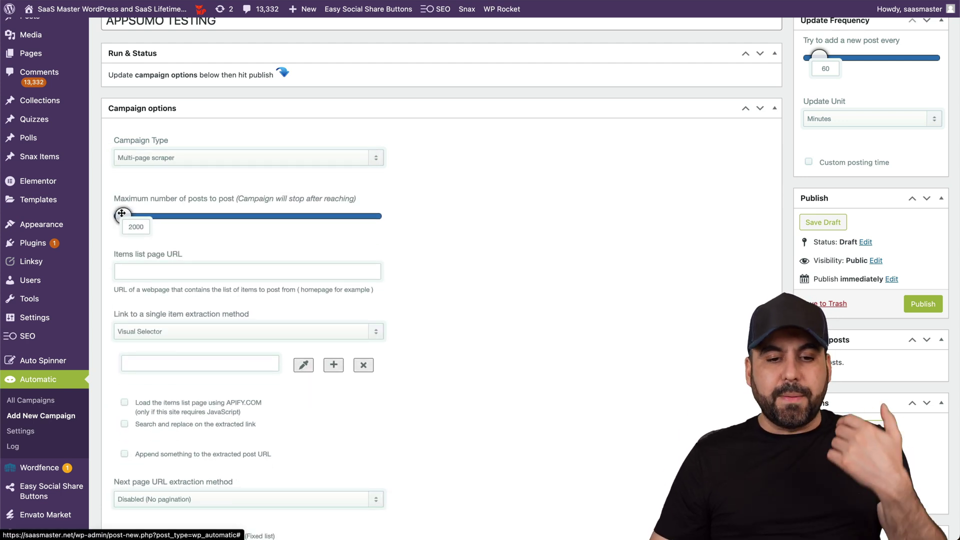
{"action": "left_click_drag", "start_coordinate": [121, 214], "coordinate": [403, 214]}
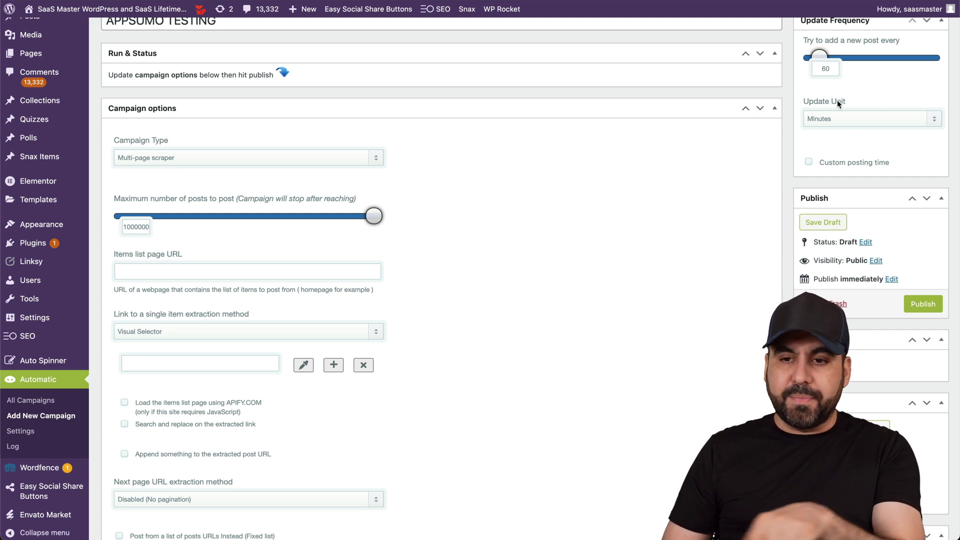
{"action": "left_click", "coordinate": [145, 268]}
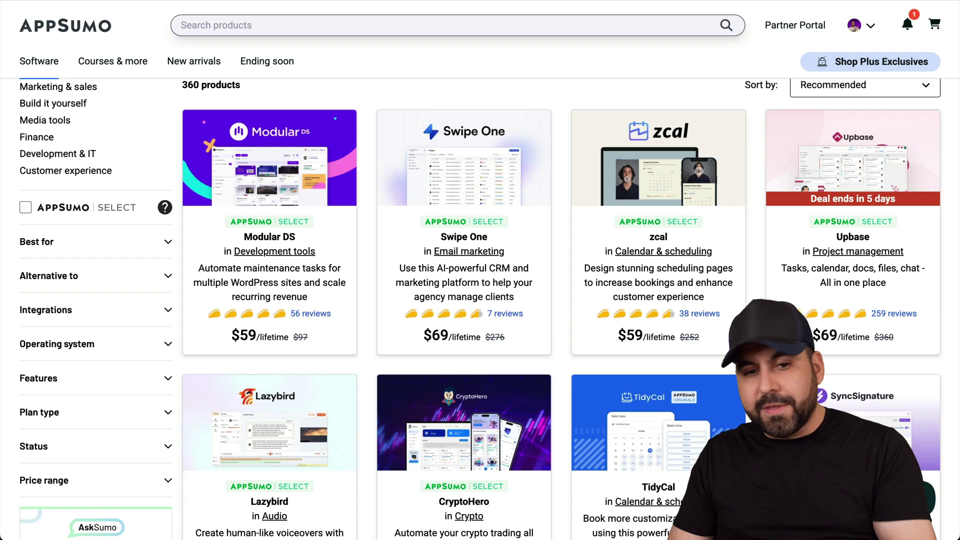
{"action": "left_click", "coordinate": [76, 38]}
{"action": "left_click", "coordinate": [50, 60]}
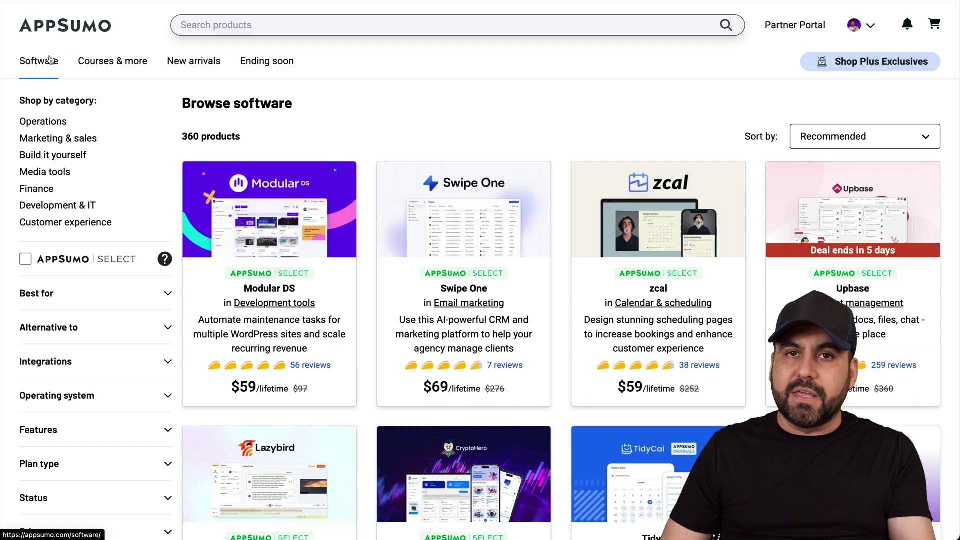
{"action": "left_click", "coordinate": [109, 63]}
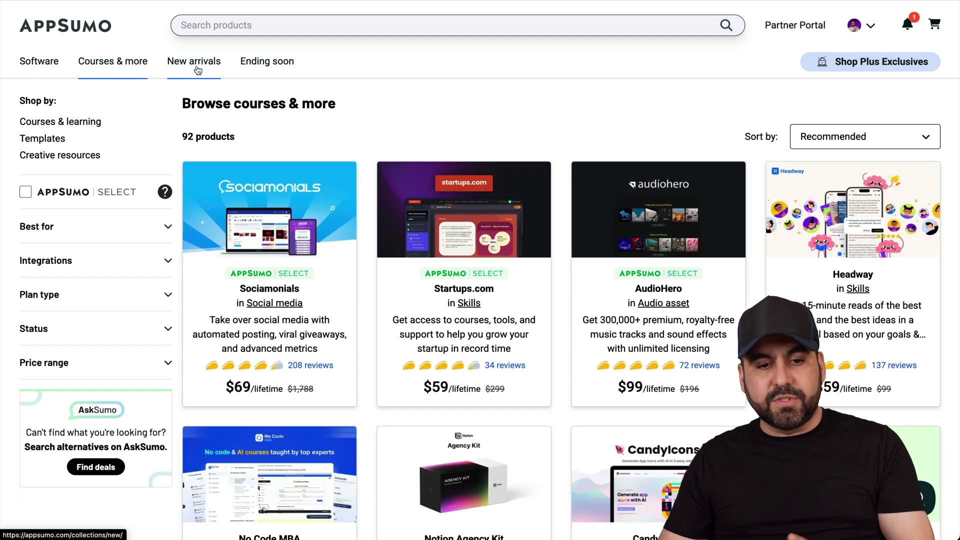
{"action": "left_click", "coordinate": [198, 70]}
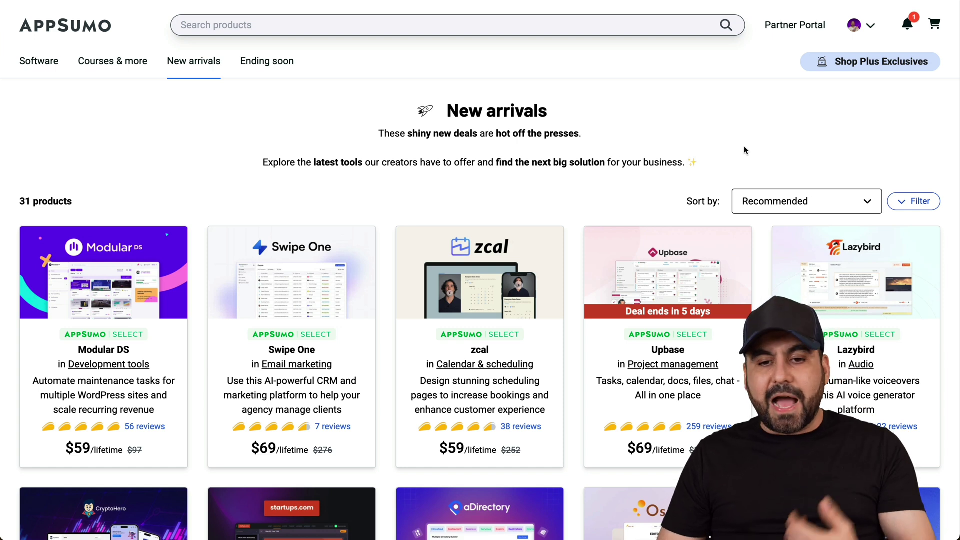
{"action": "left_click", "coordinate": [801, 210]}
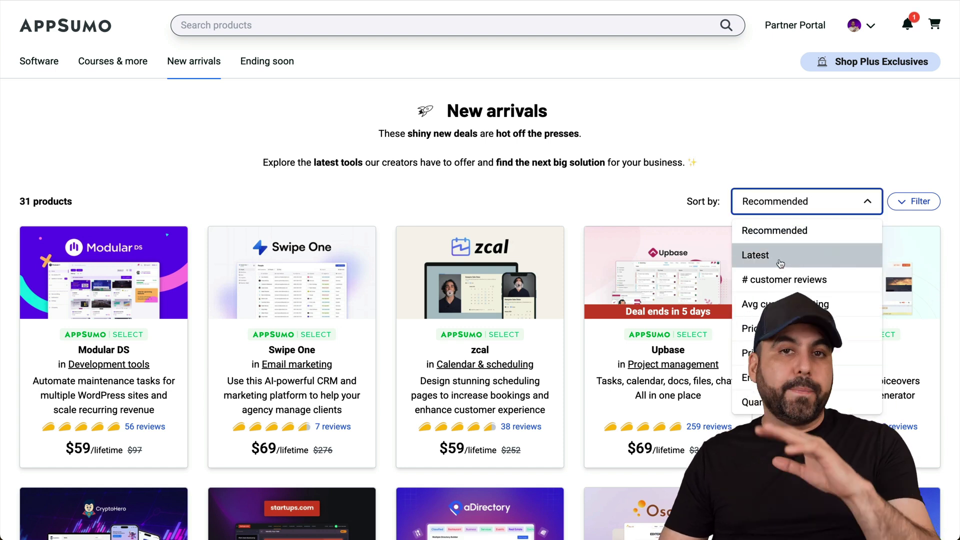
{"action": "left_click", "coordinate": [483, 178]}
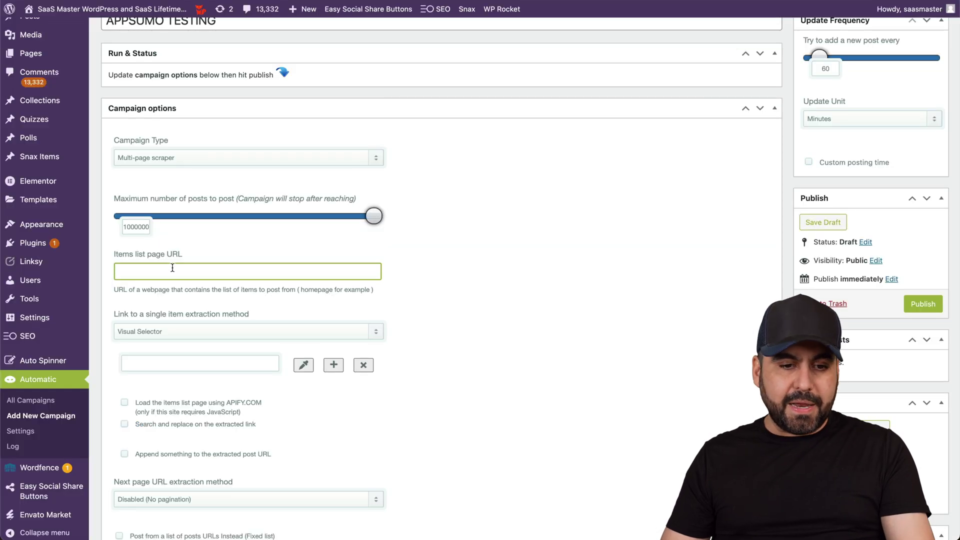
{"action": "type", "text": "https://appsumo.com/collections/new/"}
{"action": "left_click", "coordinate": [471, 293]}
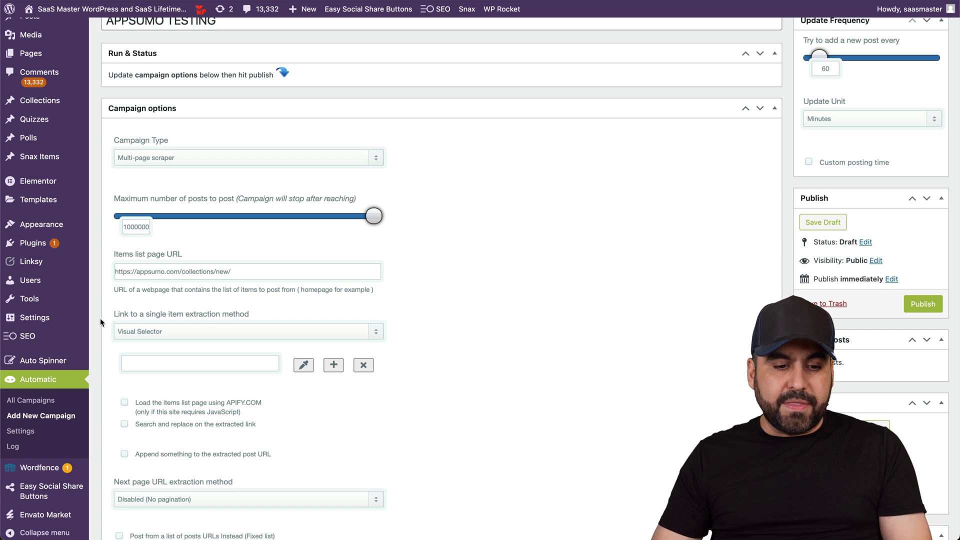
Keep Visual Selector as the single item link extraction method and pick the Modular DS product card as the item link.
{"action": "left_click", "coordinate": [279, 330]}
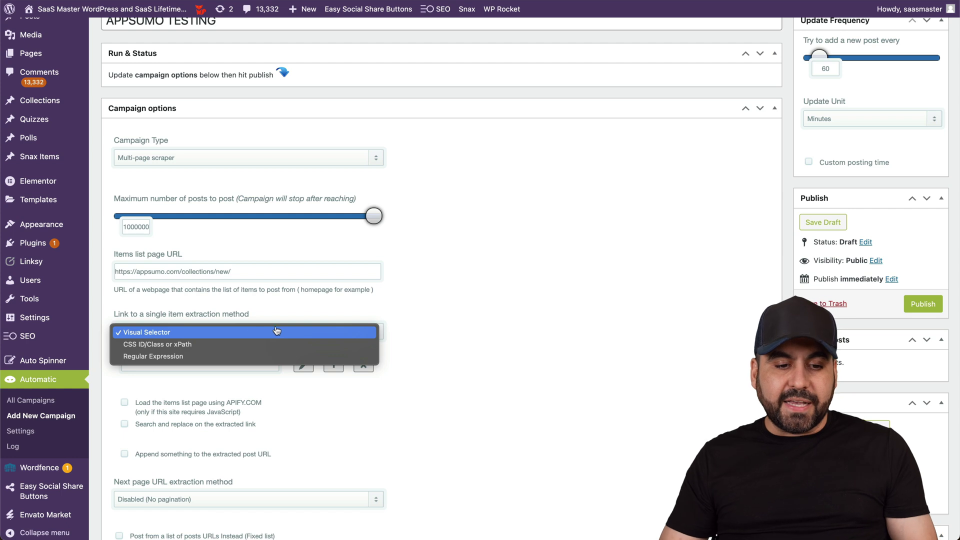
{"action": "left_click", "coordinate": [192, 337]}
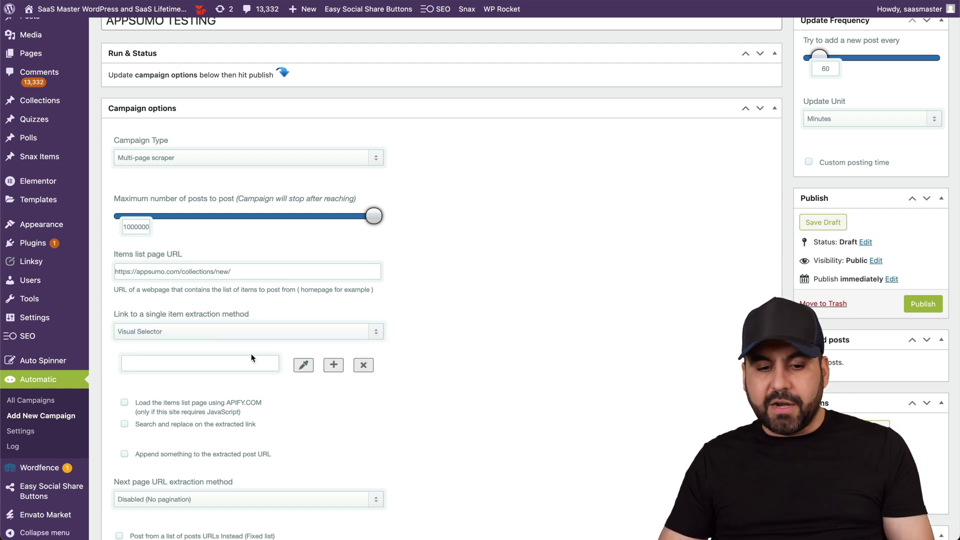
{"action": "left_click", "coordinate": [303, 364]}
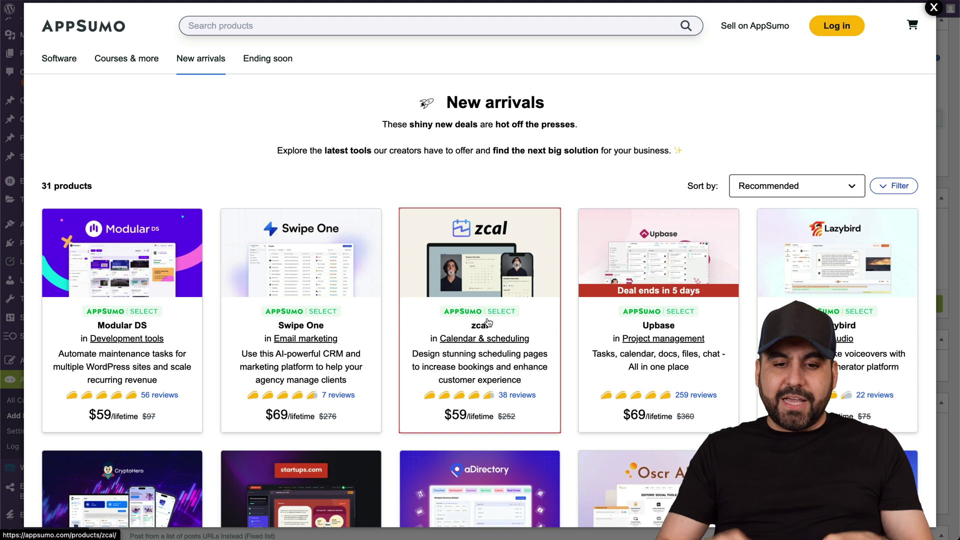
{"action": "left_click", "coordinate": [144, 247]}
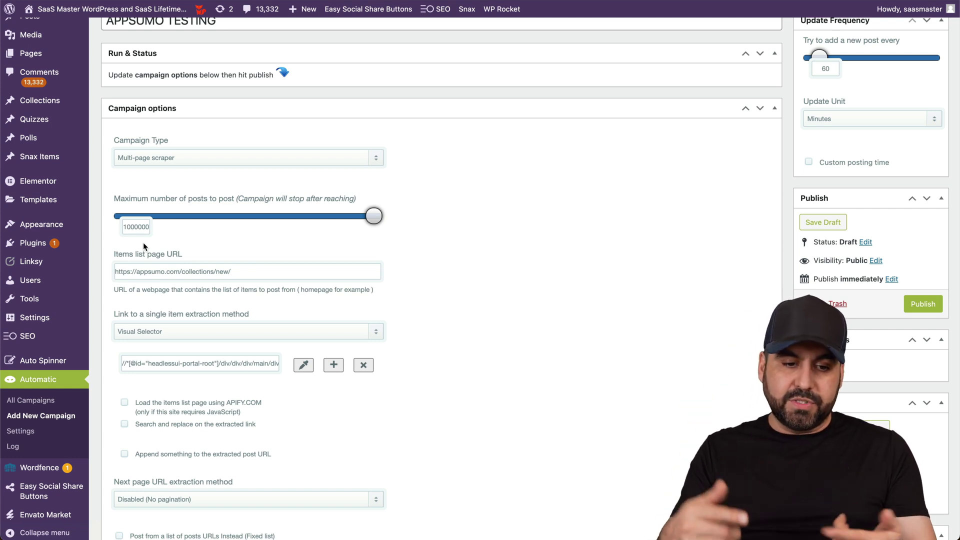
Review the next page URL extraction options and examine the end of AppSumo's New arrivals list for pagination.
{"action": "scroll", "coordinate": [233, 157], "scroll_direction": "down", "scroll_amount": 6}
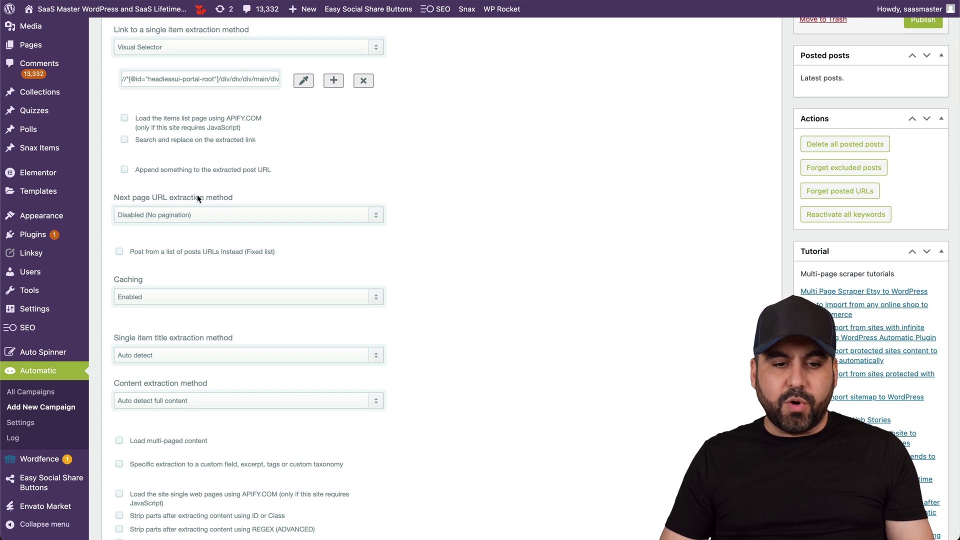
{"action": "left_click", "coordinate": [237, 212]}
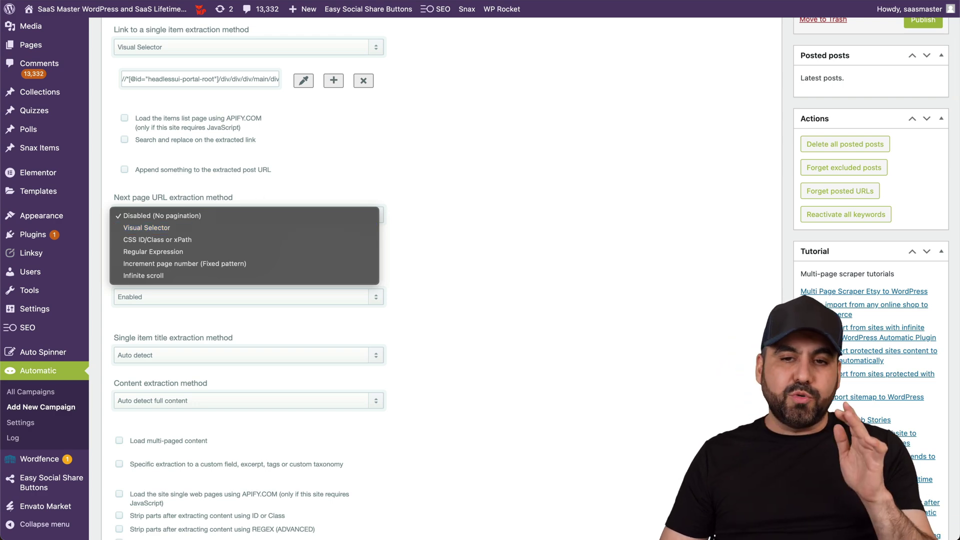
{"action": "left_click", "coordinate": [512, 141]}
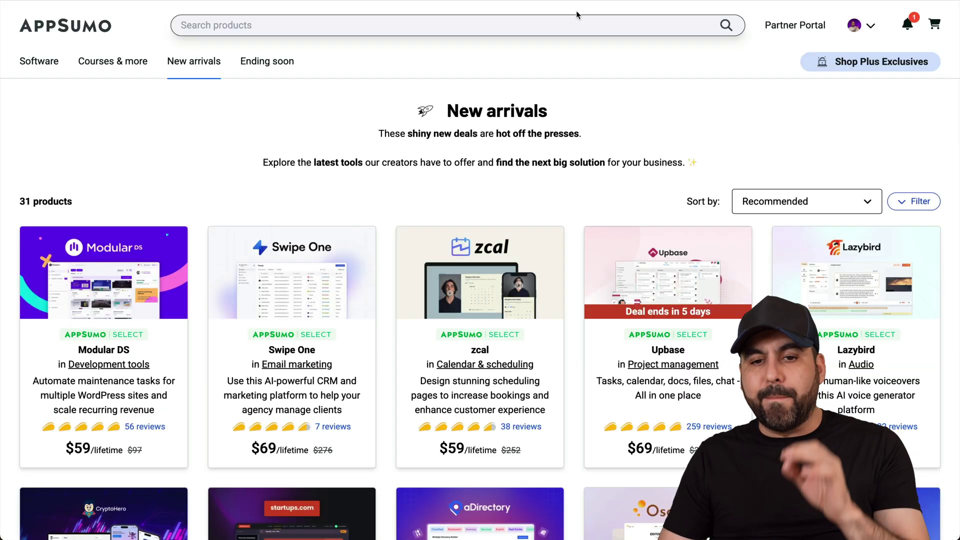
{"action": "scroll", "coordinate": [484, 270], "scroll_direction": "down", "scroll_amount": 20}
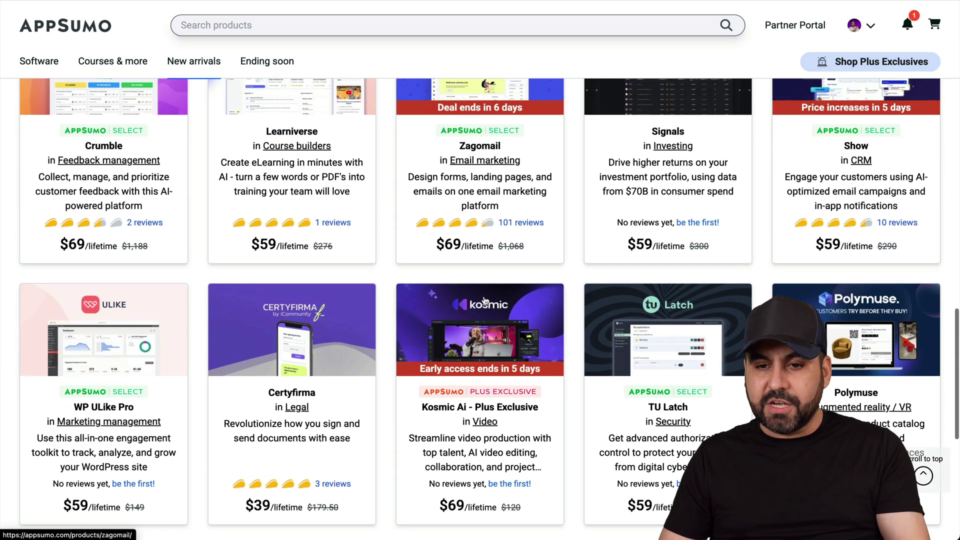
{"action": "scroll", "coordinate": [484, 299], "scroll_direction": "down", "scroll_amount": 3}
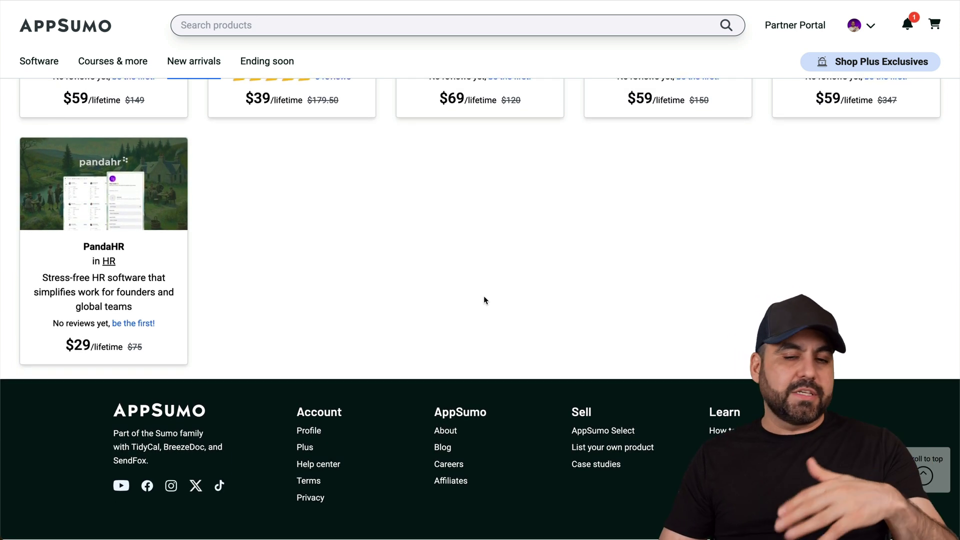
{"action": "scroll", "coordinate": [484, 299], "scroll_direction": "up", "scroll_amount": 6}
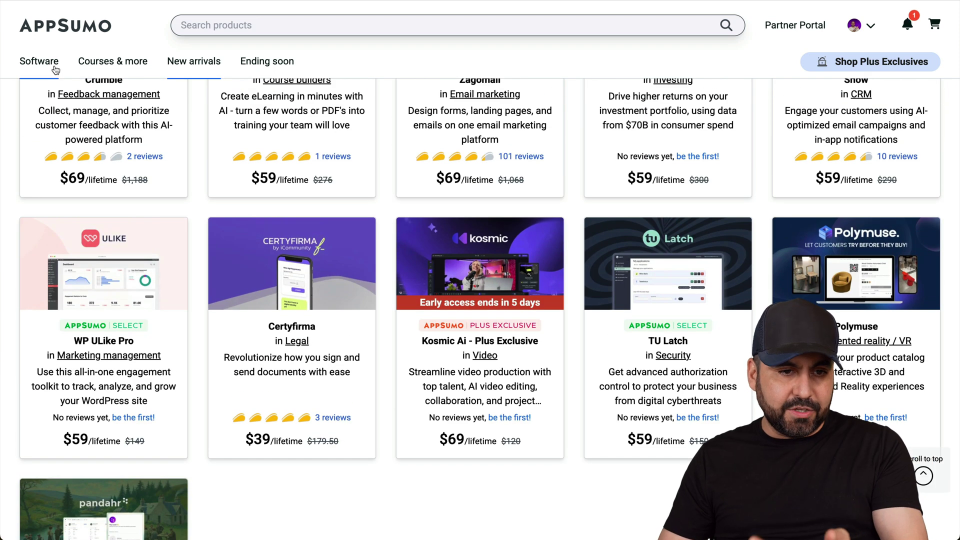
Load more results in AppSumo's Software listing to examine its pagination and compare it with the campaign's next page URL extraction options.
{"action": "left_click", "coordinate": [53, 66]}
{"action": "scroll", "coordinate": [314, 305], "scroll_direction": "down", "scroll_amount": 20}
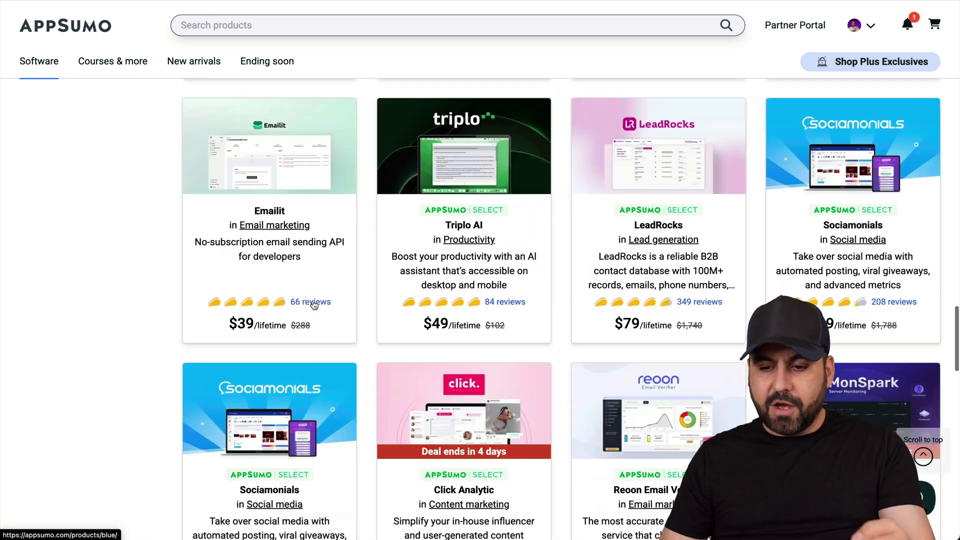
{"action": "scroll", "coordinate": [313, 305], "scroll_direction": "down", "scroll_amount": 3}
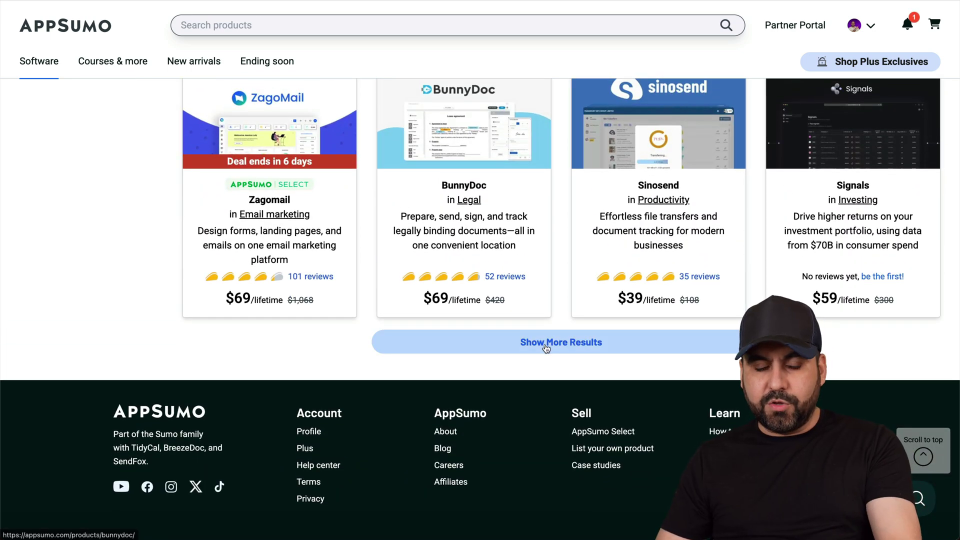
{"action": "left_click", "coordinate": [546, 345]}
{"action": "scroll", "coordinate": [546, 348], "scroll_direction": "down", "scroll_amount": 10}
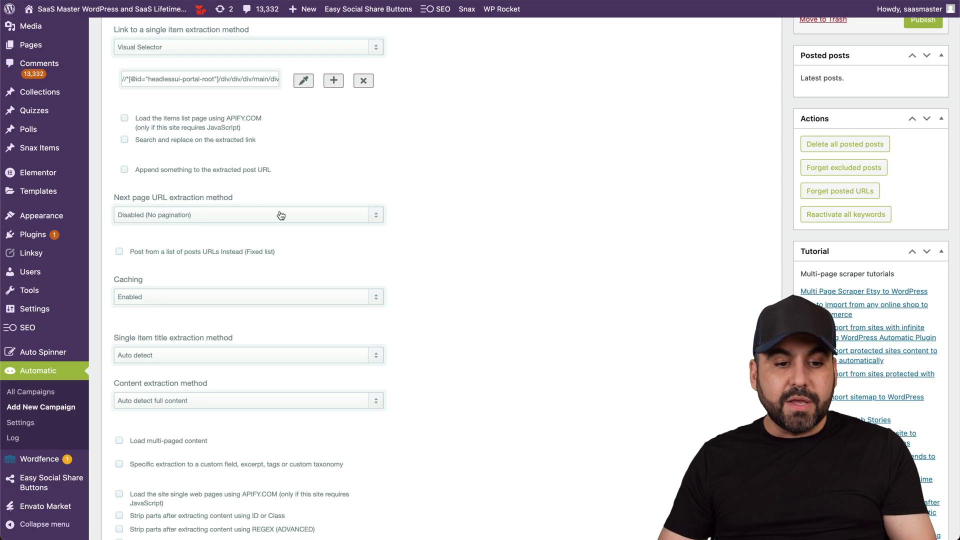
{"action": "left_click", "coordinate": [214, 221]}
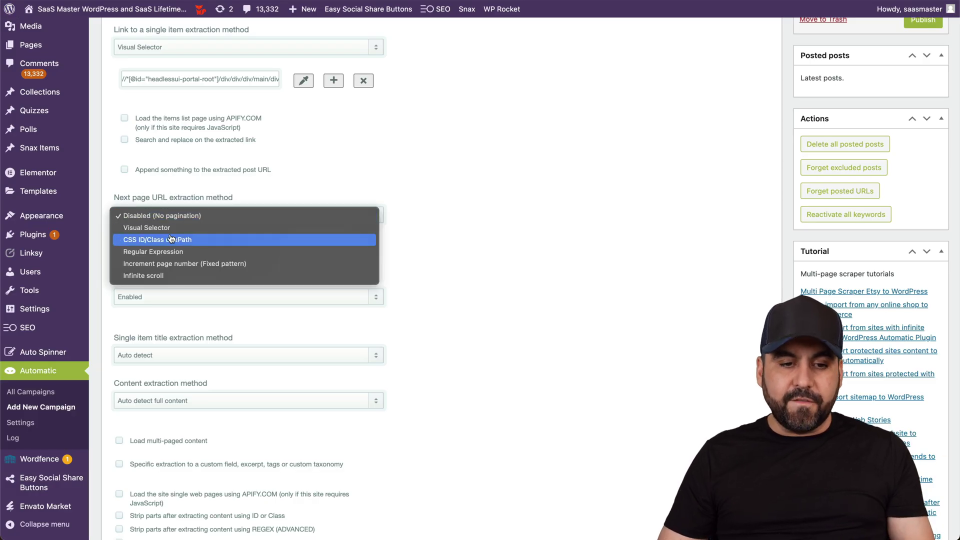
{"action": "left_click", "coordinate": [420, 231]}
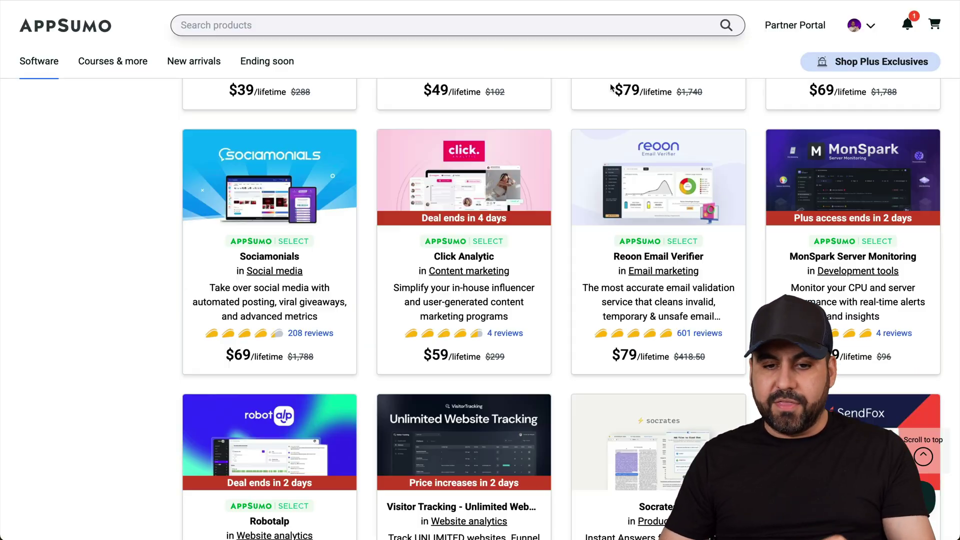
Go to the end of AppSumo's extended Software listing and load another batch of results.
{"action": "scroll", "coordinate": [563, 345], "scroll_direction": "down", "scroll_amount": 5}
{"action": "scroll", "coordinate": [565, 340], "scroll_direction": "up", "scroll_amount": 1}
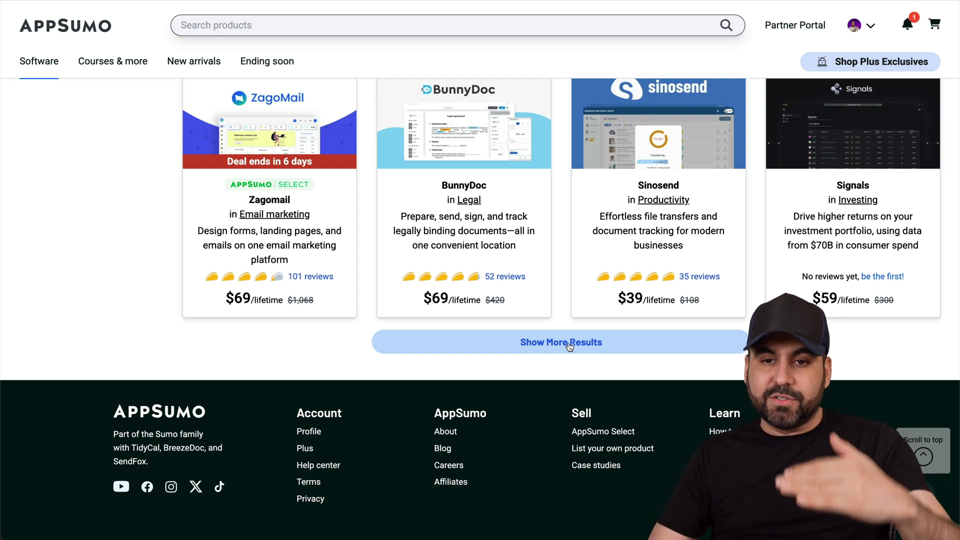
{"action": "left_click", "coordinate": [569, 346]}
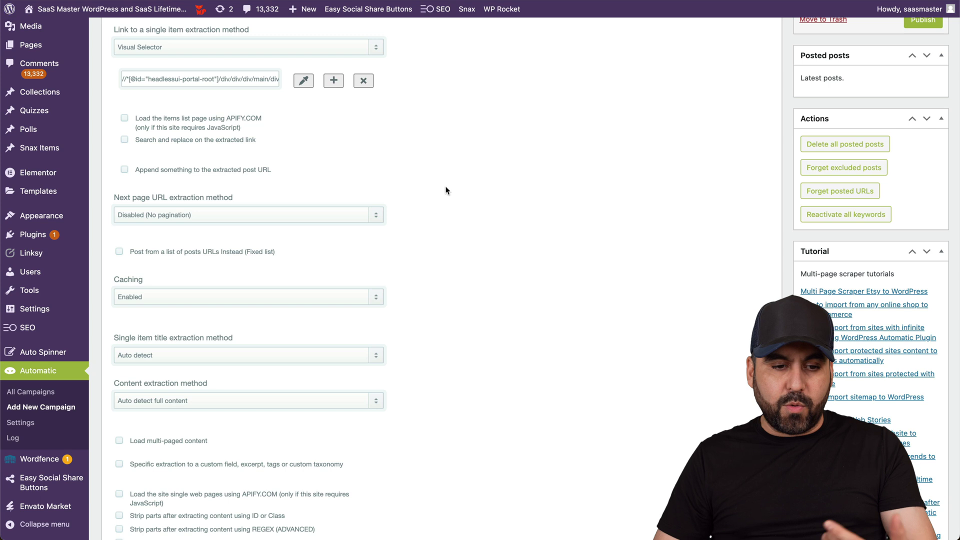
Review the campaign's single item title extraction methods and keep Auto detect selected.
{"action": "scroll", "coordinate": [433, 244], "scroll_direction": "down", "scroll_amount": 1}
{"action": "scroll", "coordinate": [433, 244], "scroll_direction": "down", "scroll_amount": 1}
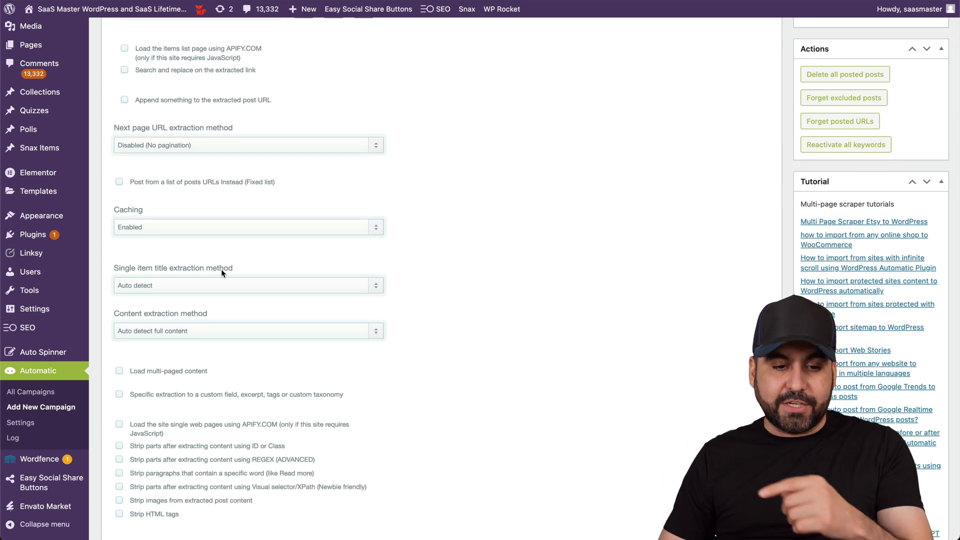
{"action": "left_click", "coordinate": [270, 286]}
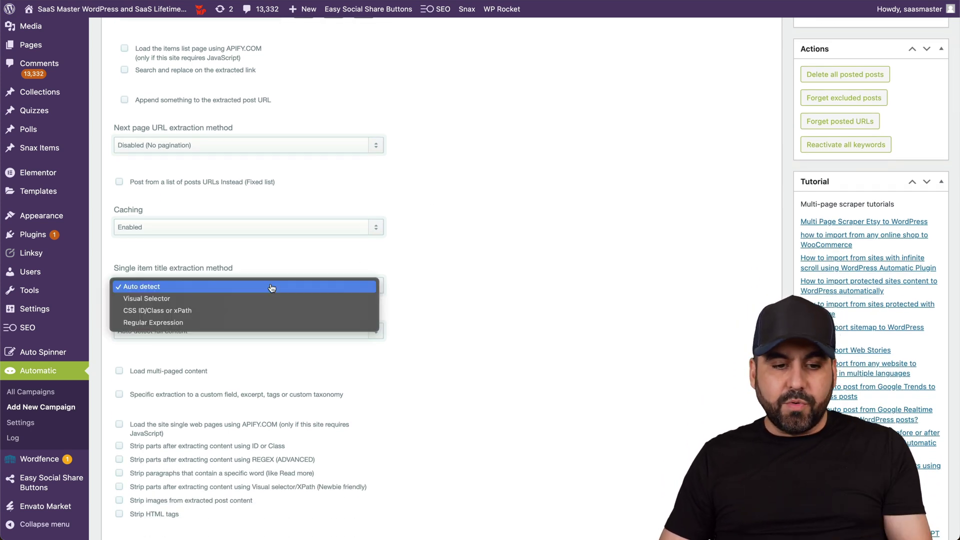
{"action": "left_click", "coordinate": [216, 288]}
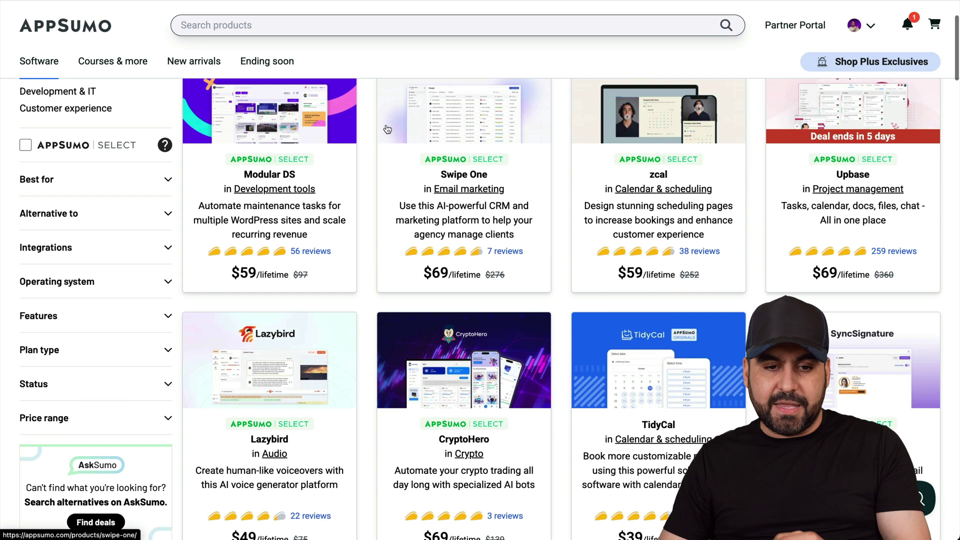
Open the Modular DS product page on AppSumo, examine its title and description, and compare them with the campaign's title extraction options.
{"action": "scroll", "coordinate": [387, 129], "scroll_direction": "up", "scroll_amount": 3}
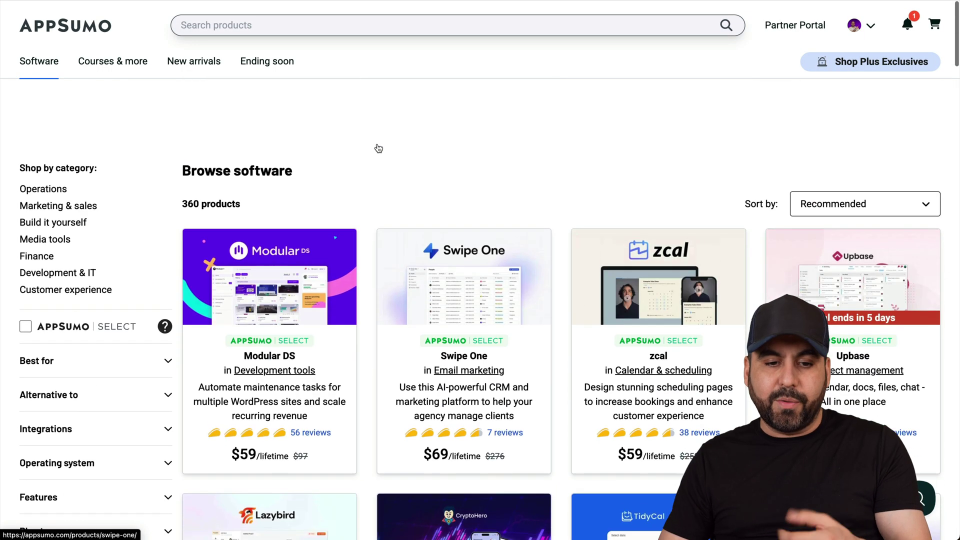
{"action": "left_click", "coordinate": [271, 257]}
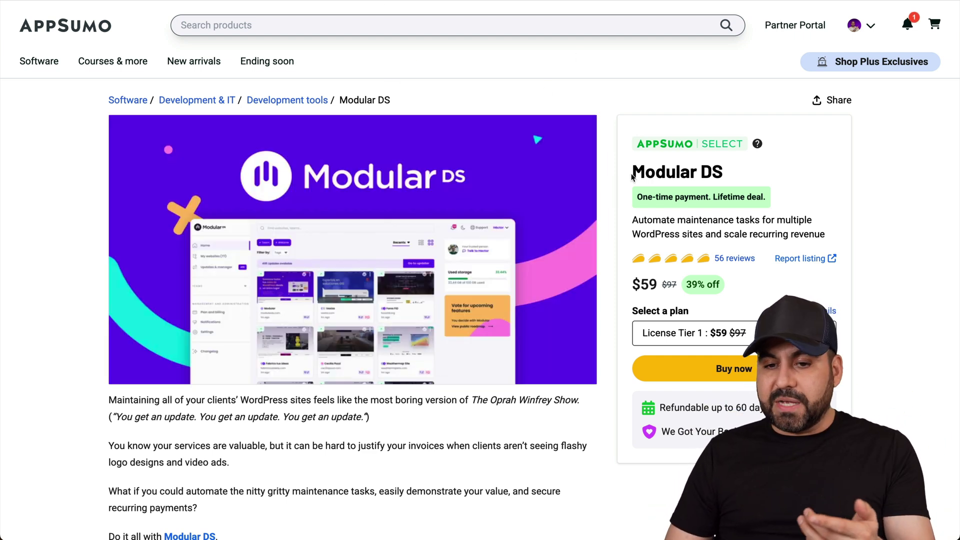
{"action": "left_click_drag", "start_coordinate": [631, 172], "coordinate": [733, 172]}
{"action": "left_click", "coordinate": [733, 172]}
{"action": "scroll", "coordinate": [507, 341], "scroll_direction": "down", "scroll_amount": 6}
{"action": "left_click_drag", "start_coordinate": [108, 249], "coordinate": [218, 249]}
{"action": "left_click", "coordinate": [321, 269]}
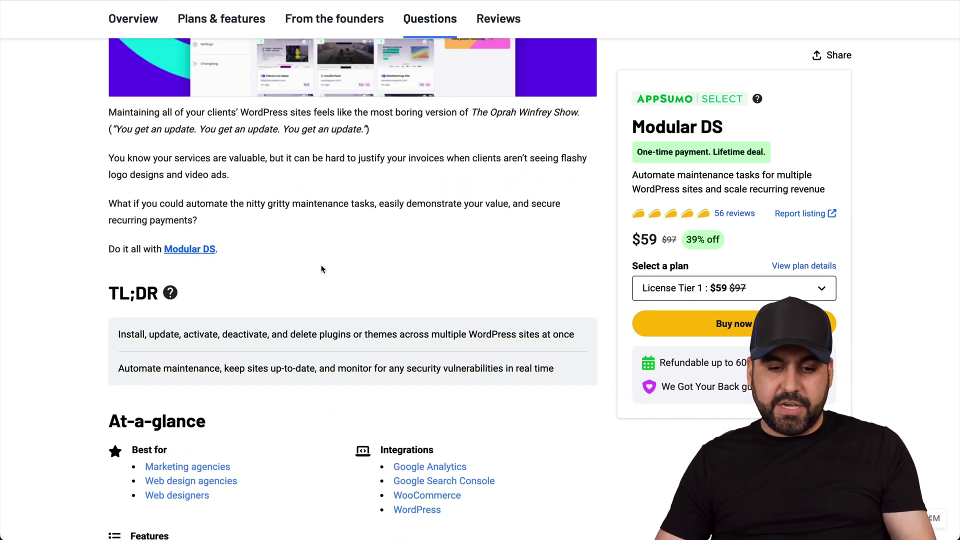
{"action": "scroll", "coordinate": [321, 269], "scroll_direction": "down", "scroll_amount": 7}
{"action": "scroll", "coordinate": [426, 86], "scroll_direction": "up", "scroll_amount": 13}
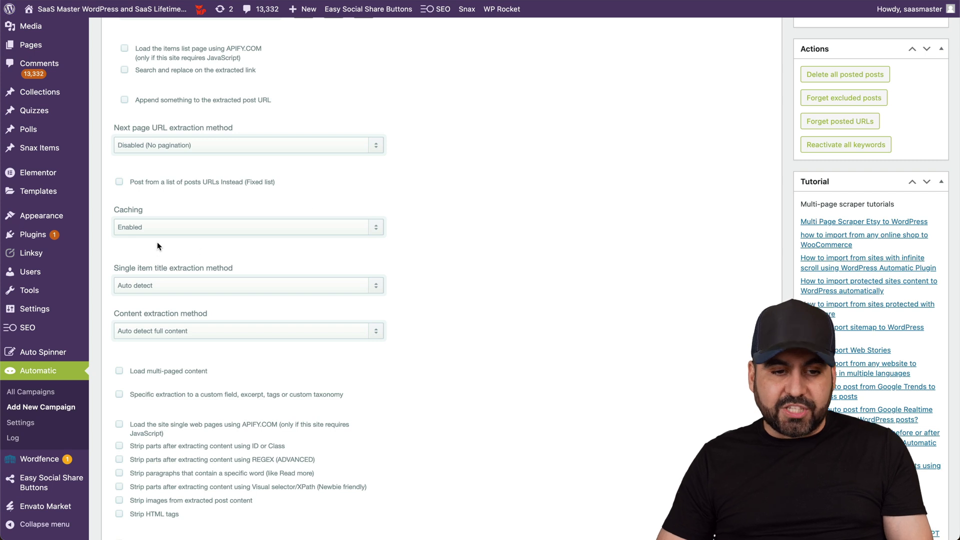
{"action": "left_click", "coordinate": [208, 284]}
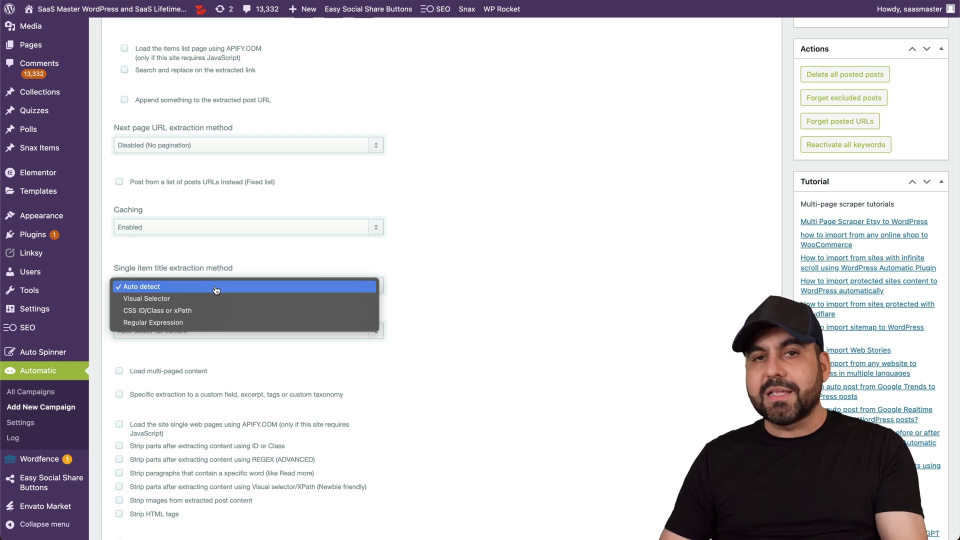
{"action": "left_click", "coordinate": [353, 284]}
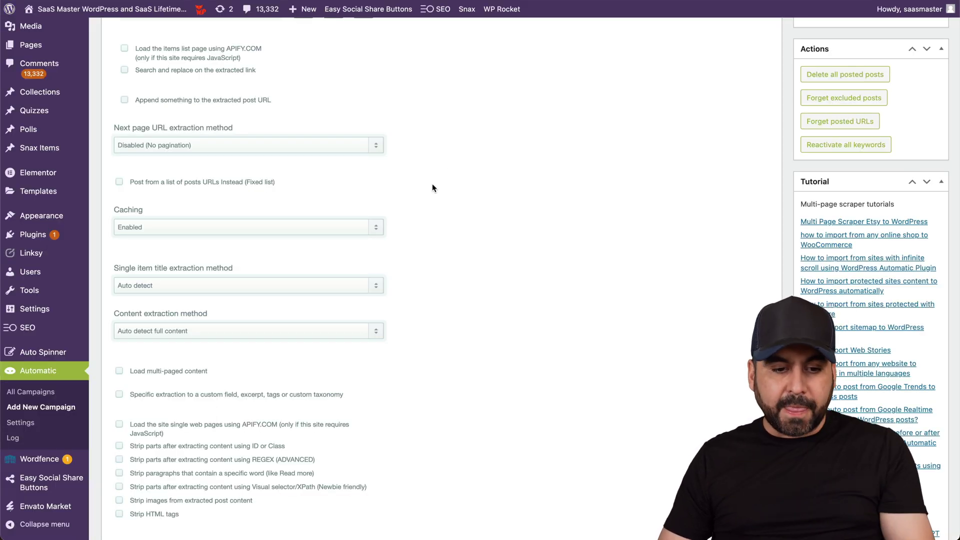
Enable the campaign options Skip posts with no content and Skip posts without images.
{"action": "scroll", "coordinate": [432, 186], "scroll_direction": "down", "scroll_amount": 5}
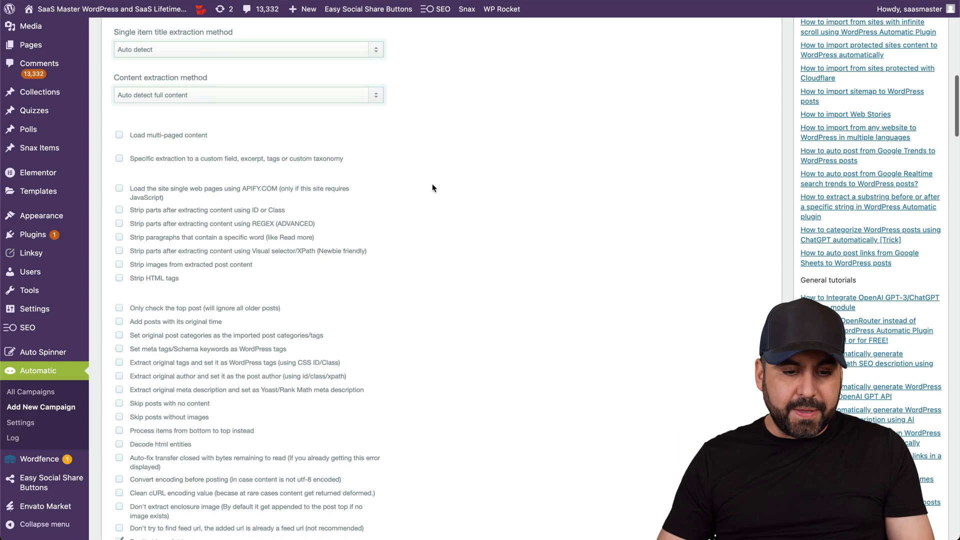
{"action": "scroll", "coordinate": [433, 188], "scroll_direction": "down", "scroll_amount": 2}
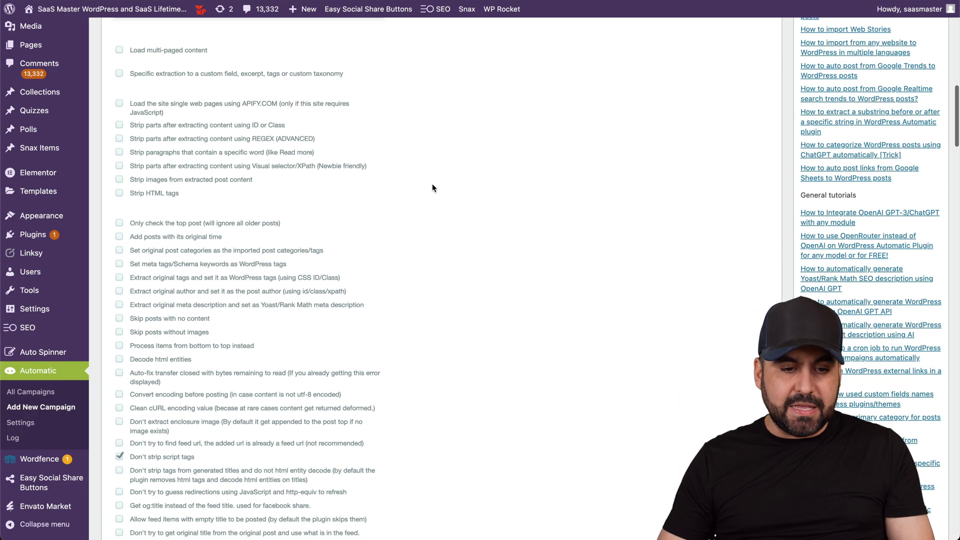
{"action": "left_click", "coordinate": [120, 319]}
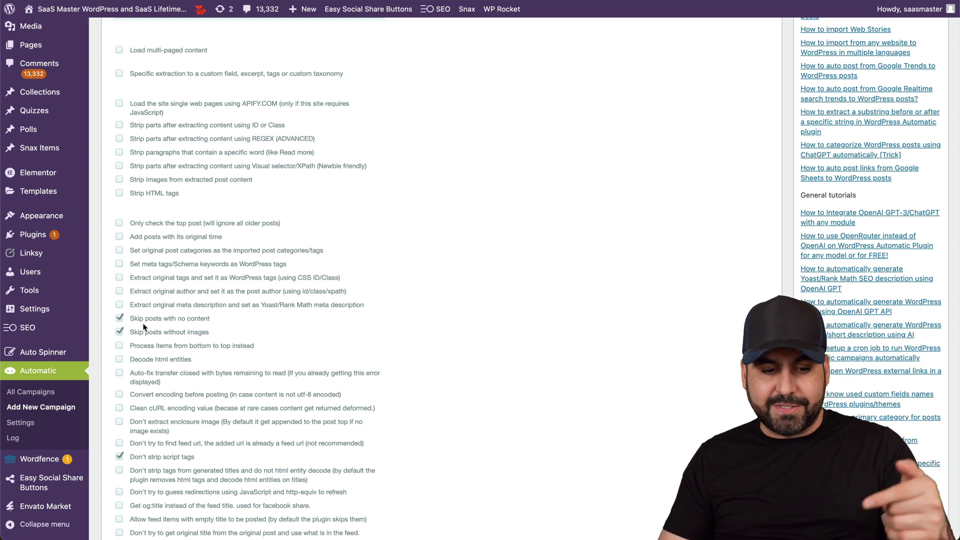
Enable excluding items older than a specific date and set the cutoff to day 01, January 2025.
{"action": "scroll", "coordinate": [212, 332], "scroll_direction": "down", "scroll_amount": 3}
{"action": "scroll", "coordinate": [212, 332], "scroll_direction": "down", "scroll_amount": 1}
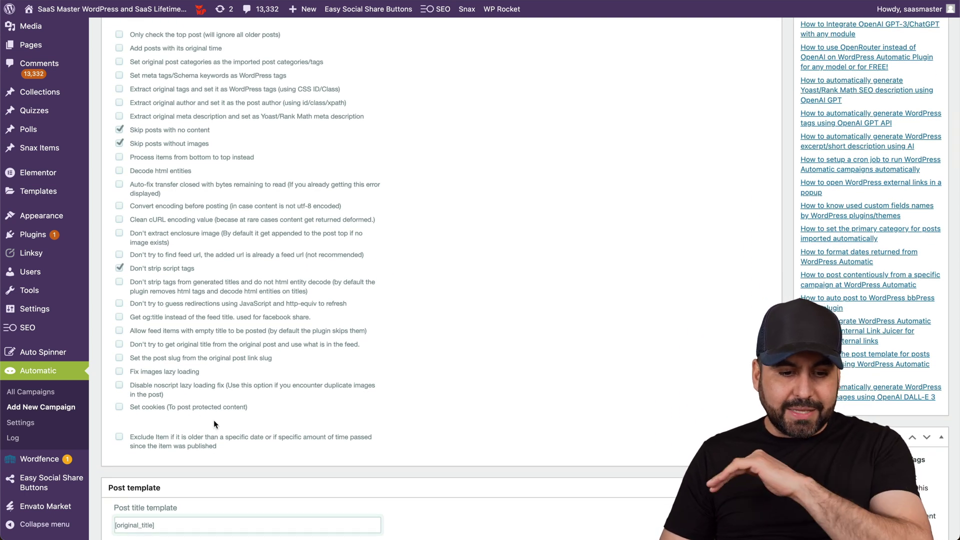
{"action": "left_click", "coordinate": [119, 437]}
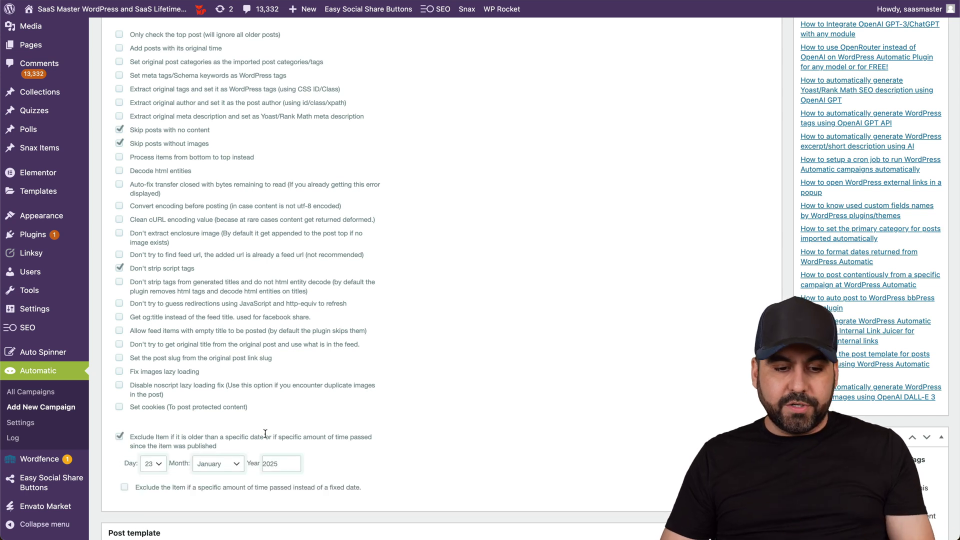
{"action": "scroll", "coordinate": [265, 434], "scroll_direction": "down", "scroll_amount": 2}
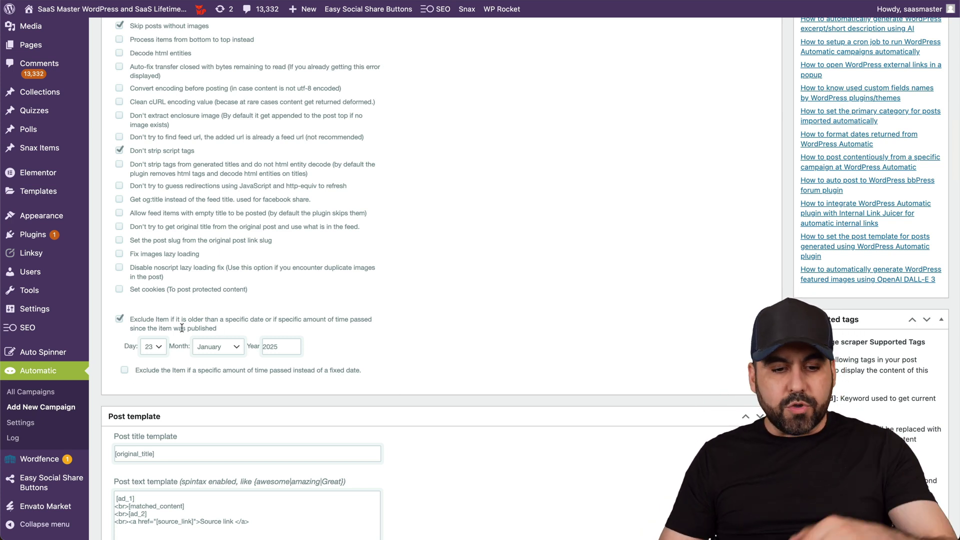
{"action": "left_click", "coordinate": [155, 350]}
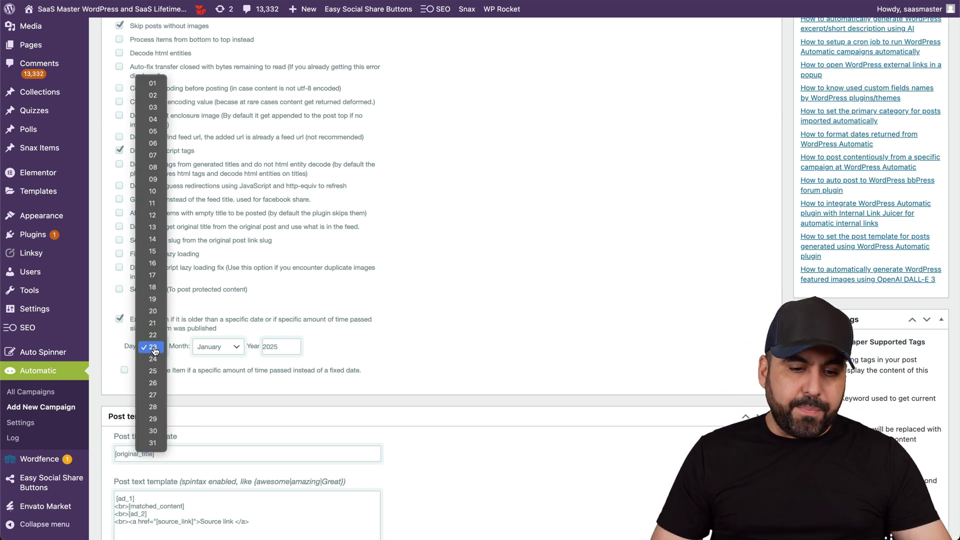
{"action": "key", "text": "Escape"}
{"action": "type", "text": "01"}
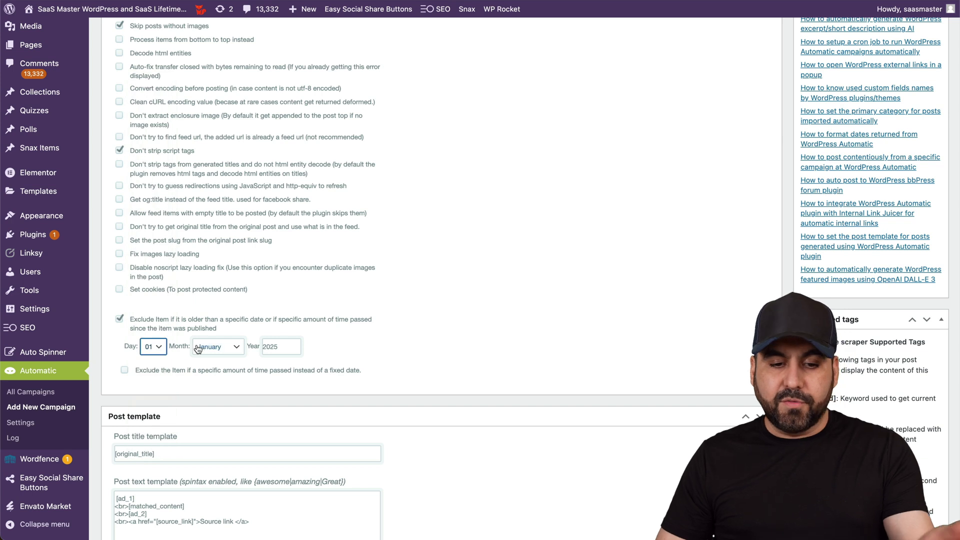
{"action": "left_click", "coordinate": [401, 358]}
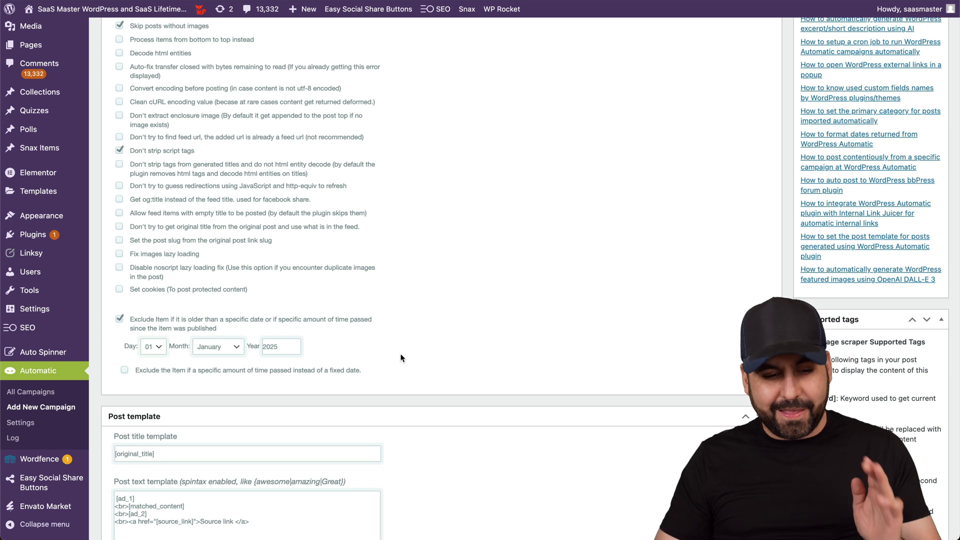
Add the prefix "DEAL: " before the tag in the post title template, making it DEAL: [original_title].
{"action": "scroll", "coordinate": [400, 358], "scroll_direction": "down", "scroll_amount": 5}
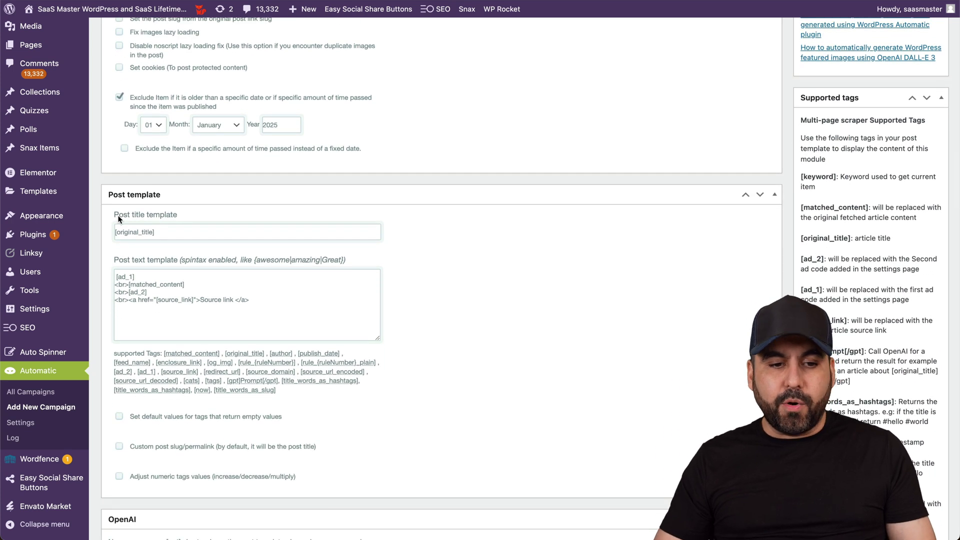
{"action": "triple_click", "coordinate": [173, 231]}
{"action": "left_click", "coordinate": [169, 234]}
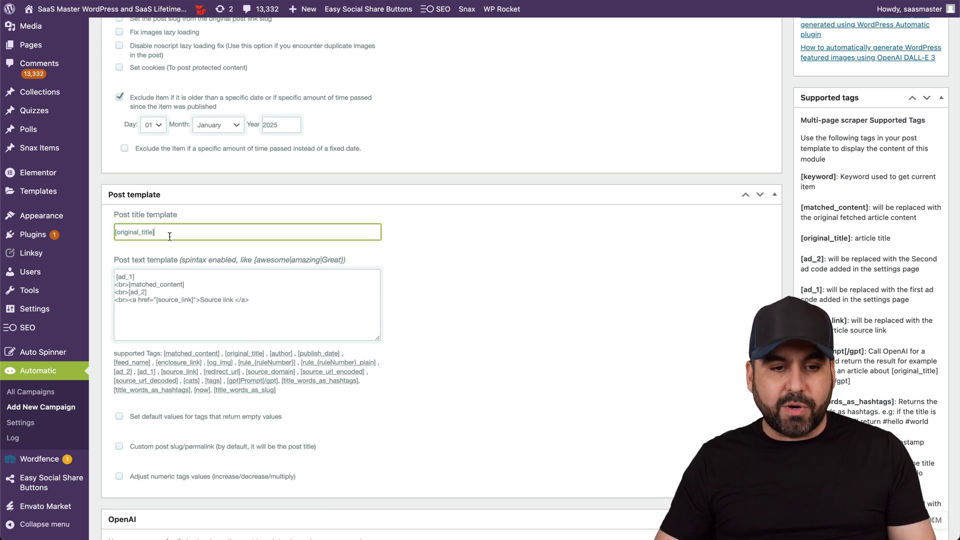
{"action": "scroll", "coordinate": [188, 231], "scroll_direction": "up", "scroll_amount": 15}
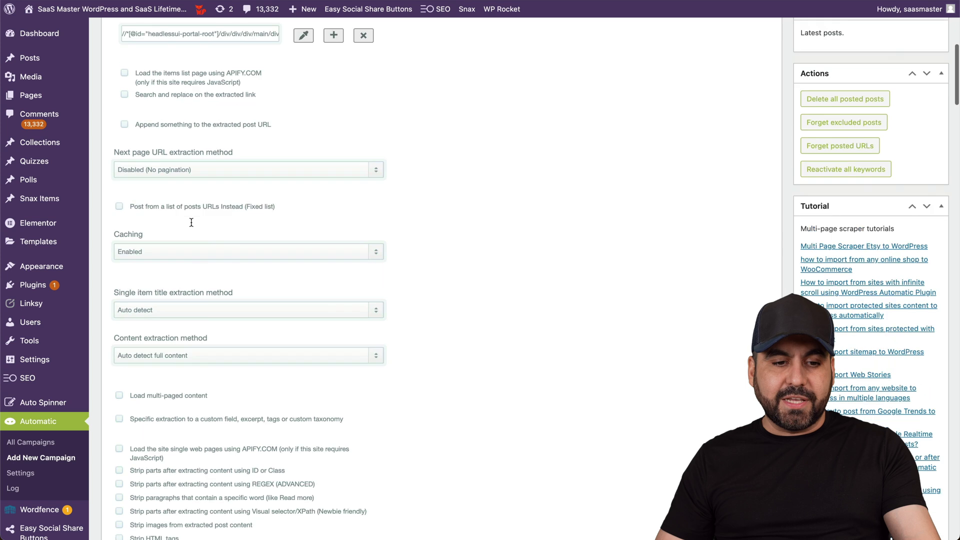
{"action": "scroll", "coordinate": [242, 381], "scroll_direction": "down", "scroll_amount": 15}
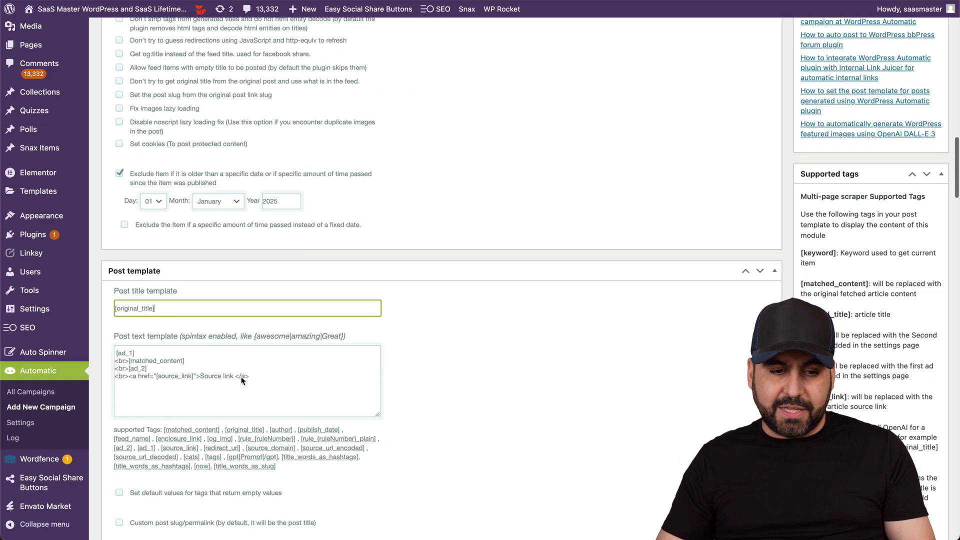
{"action": "scroll", "coordinate": [242, 381], "scroll_direction": "down", "scroll_amount": 3}
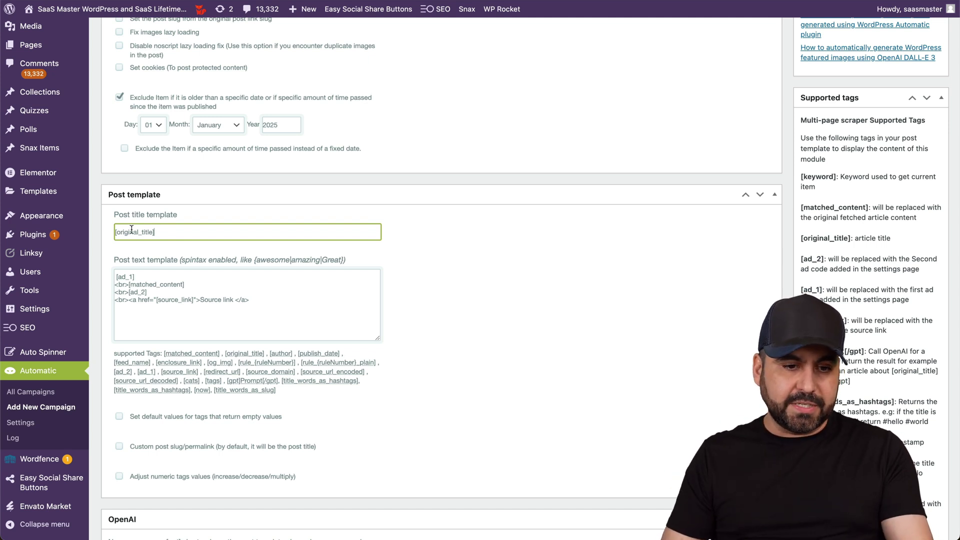
{"action": "left_click", "coordinate": [116, 232]}
{"action": "type", "text": "DE"}
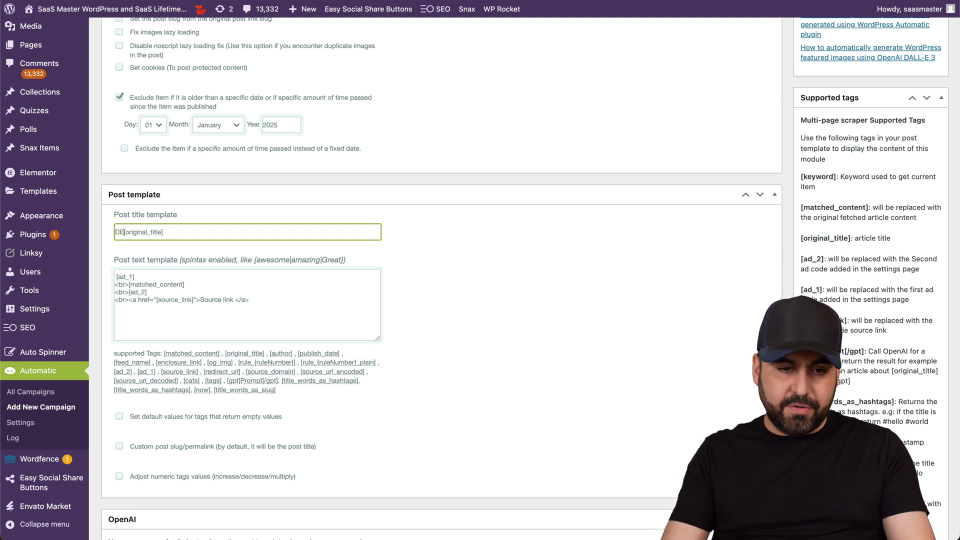
{"action": "type", "text": "AL:"}
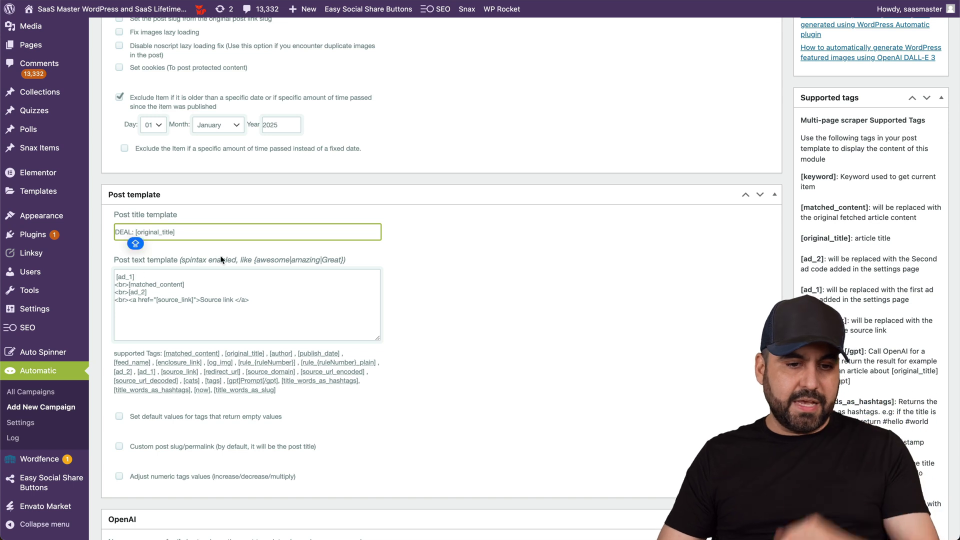
{"action": "left_click", "coordinate": [201, 234]}
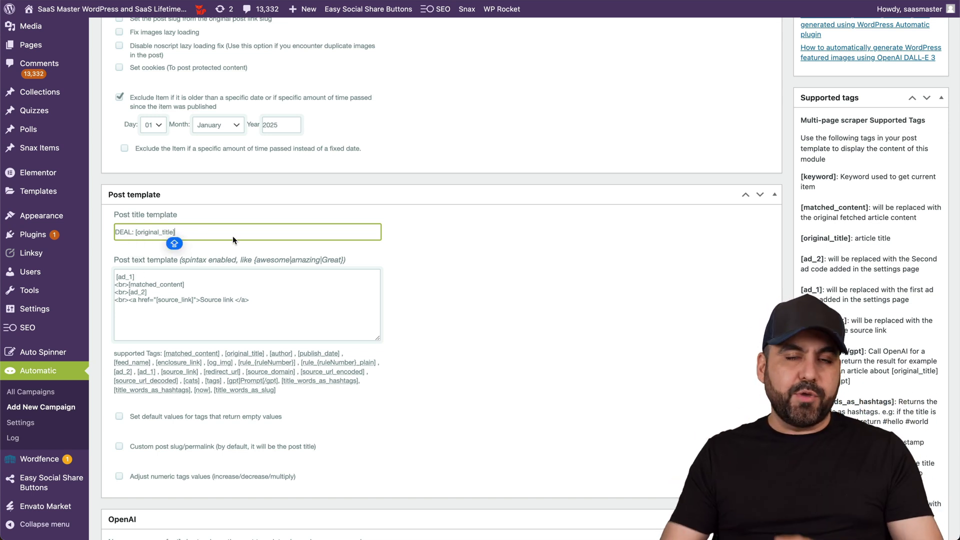
{"action": "left_click_drag", "start_coordinate": [135, 232], "coordinate": [104, 235]}
{"action": "left_click", "coordinate": [136, 233]}
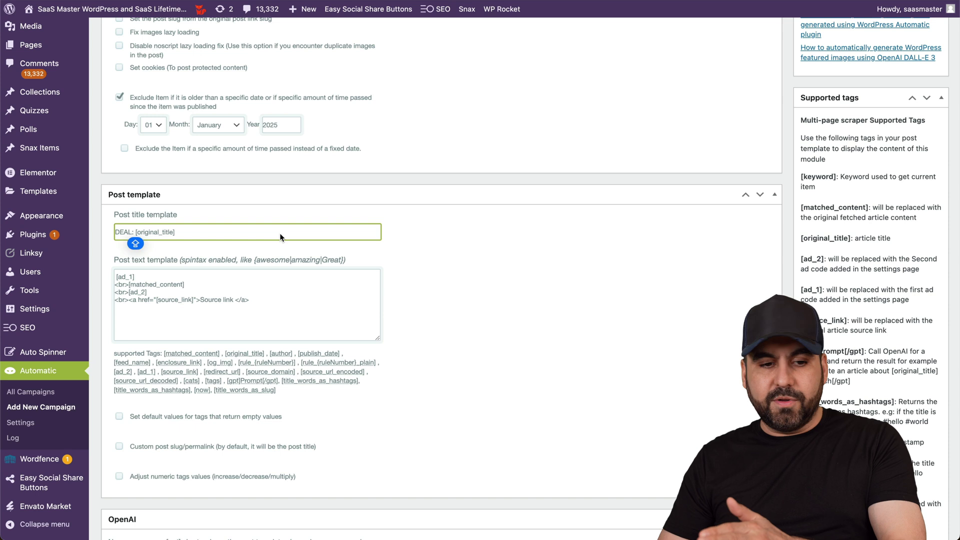
{"action": "key", "text": "shift"}
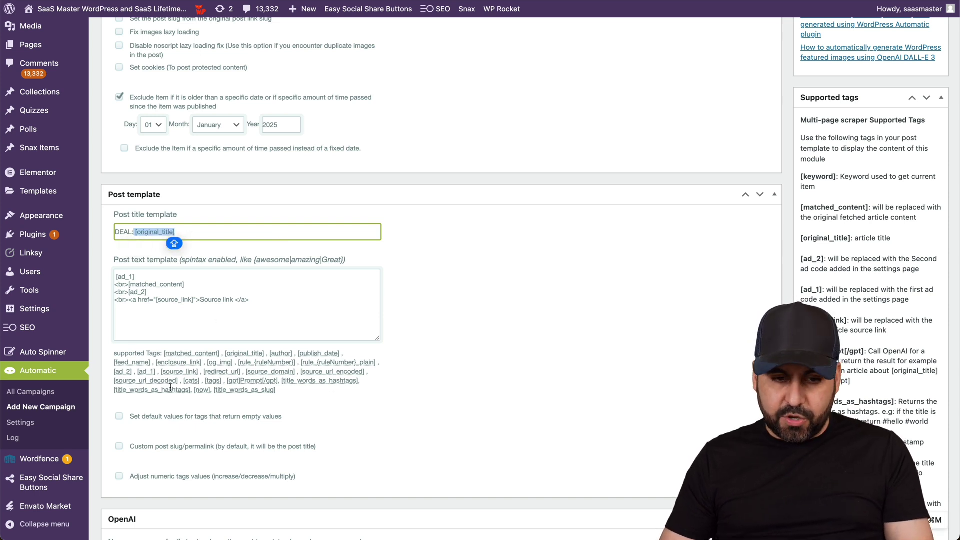
Examine the [matched_content] tag in the post text template and the supported tags, including [gpt]Prompt[/gpt].
{"action": "left_click", "coordinate": [180, 284]}
{"action": "left_click_drag", "start_coordinate": [194, 284], "coordinate": [129, 284]}
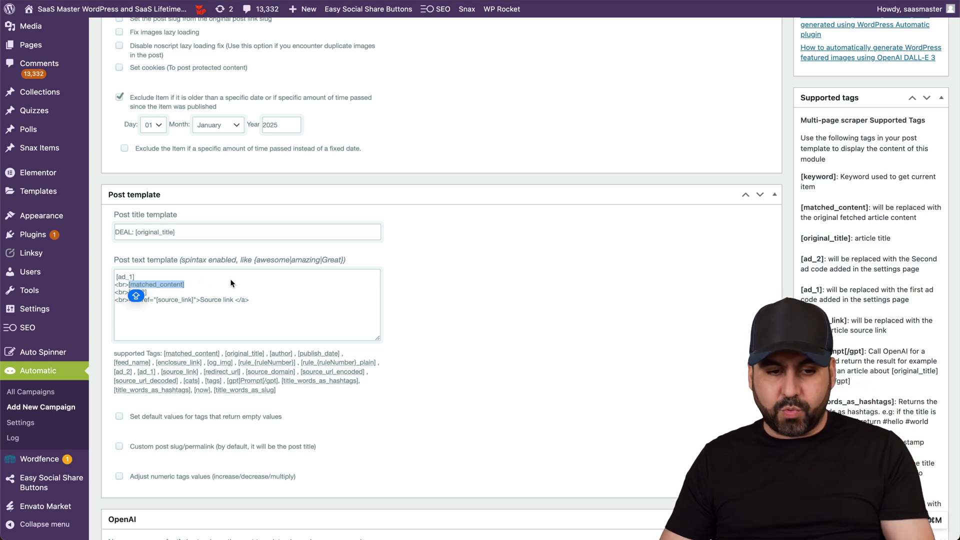
{"action": "left_click", "coordinate": [271, 286]}
{"action": "key", "text": "shift"}
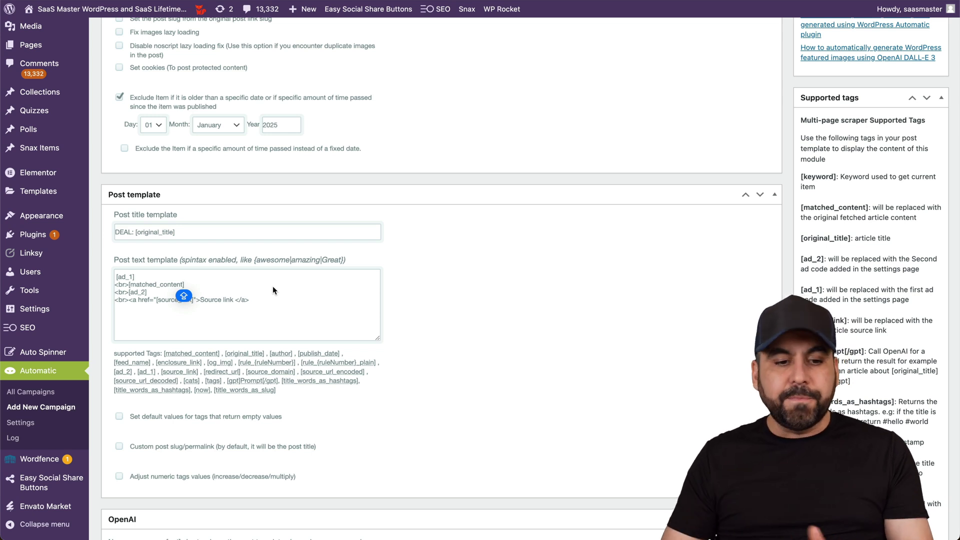
{"action": "scroll", "coordinate": [273, 287], "scroll_direction": "down", "scroll_amount": 1}
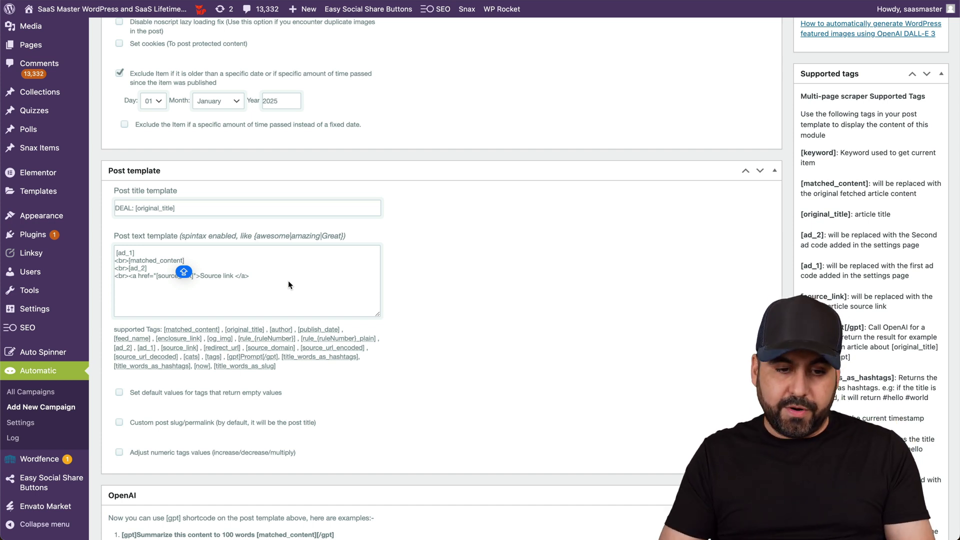
{"action": "scroll", "coordinate": [288, 280], "scroll_direction": "down", "scroll_amount": 4}
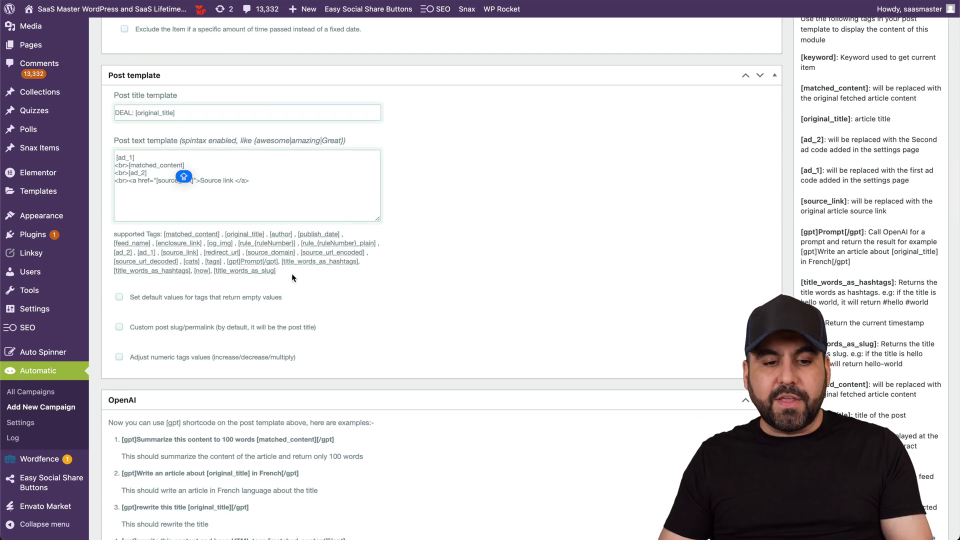
{"action": "left_click_drag", "start_coordinate": [226, 262], "coordinate": [279, 263]}
{"action": "left_click", "coordinate": [356, 283]}
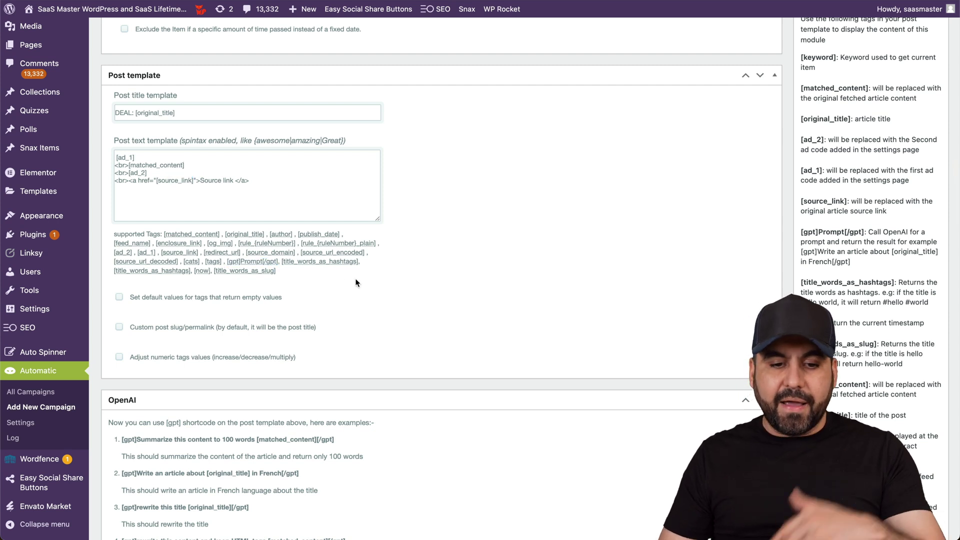
Examine the OpenAI prompt examples and the list of available OpenAI models for the campaign.
{"action": "scroll", "coordinate": [356, 282], "scroll_direction": "down", "scroll_amount": 10}
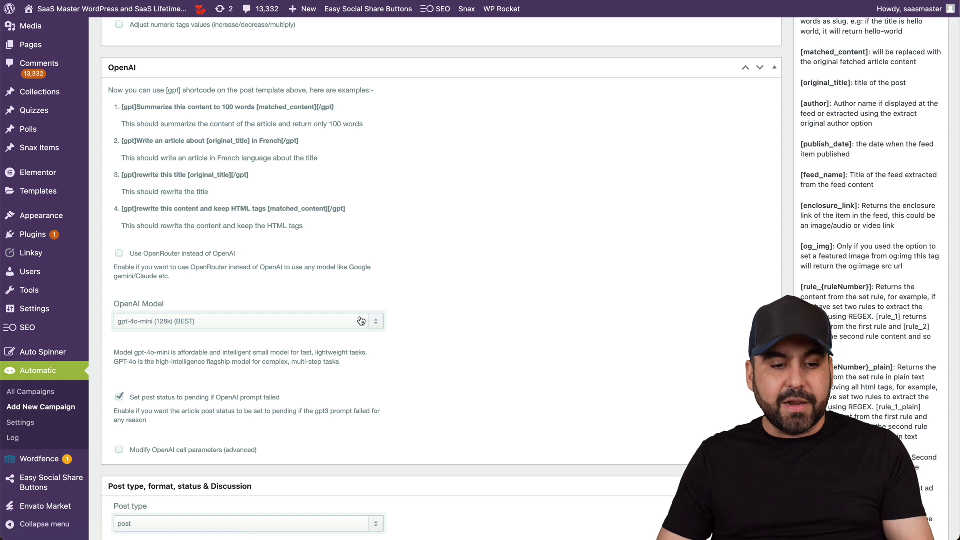
{"action": "left_click", "coordinate": [330, 321]}
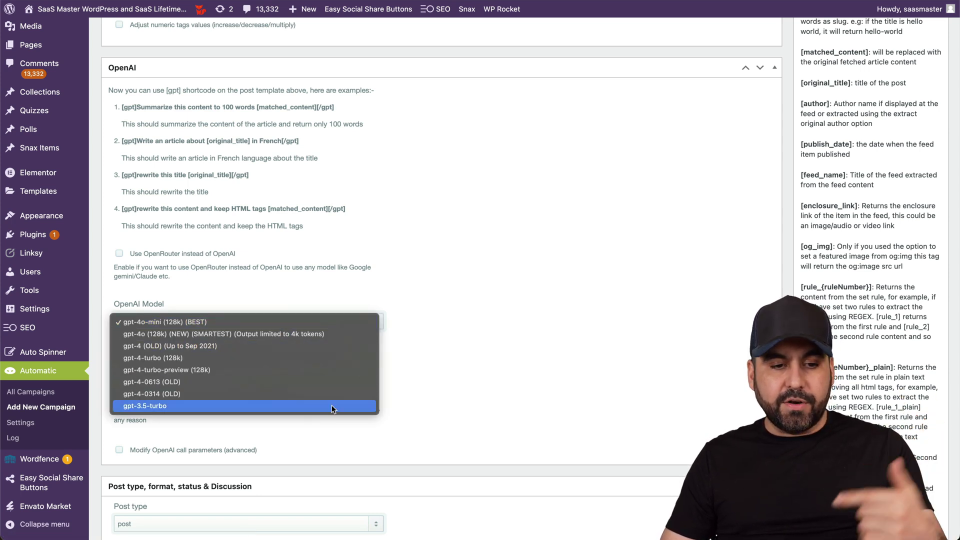
{"action": "left_click", "coordinate": [433, 379]}
Check the available post types and set the new post status to Draft.
{"action": "scroll", "coordinate": [433, 378], "scroll_direction": "down", "scroll_amount": 2}
{"action": "scroll", "coordinate": [433, 377], "scroll_direction": "down", "scroll_amount": 7}
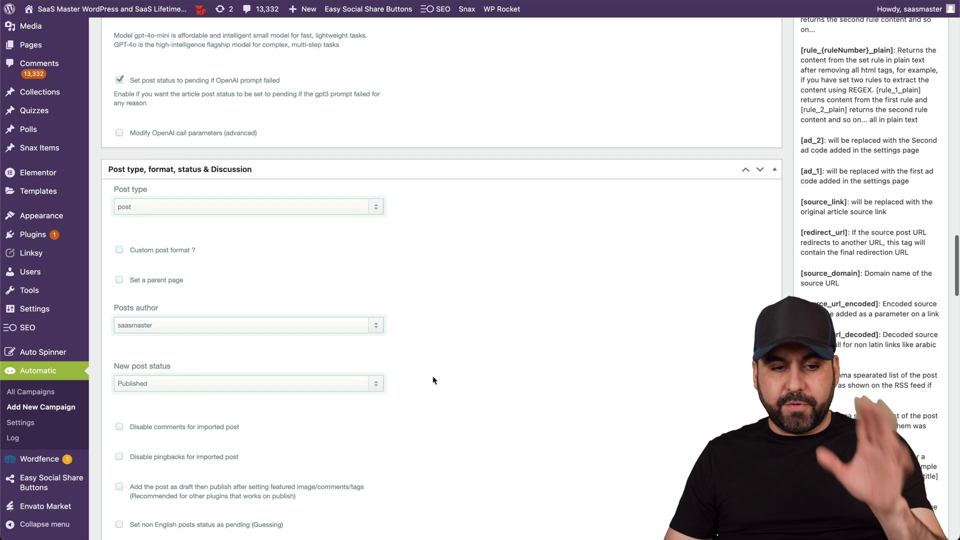
{"action": "left_click", "coordinate": [195, 110]}
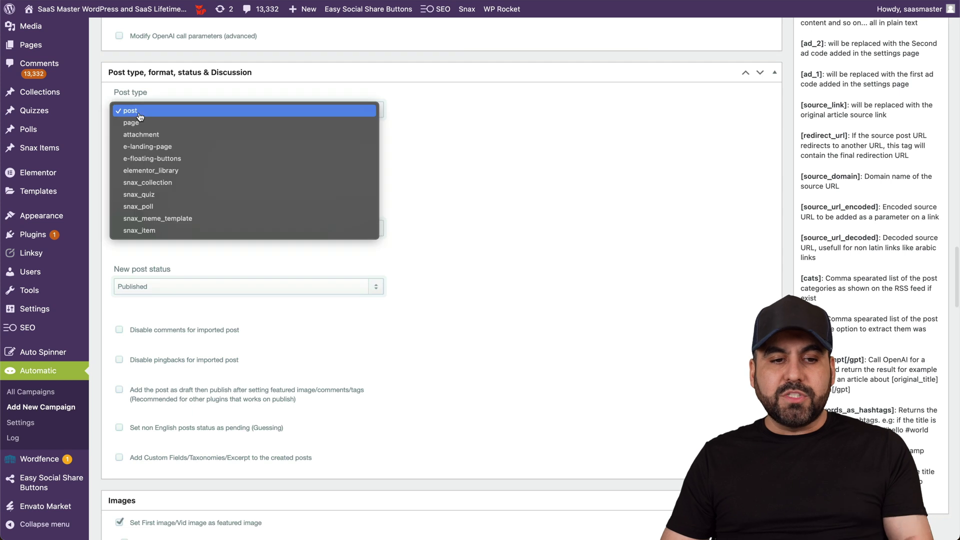
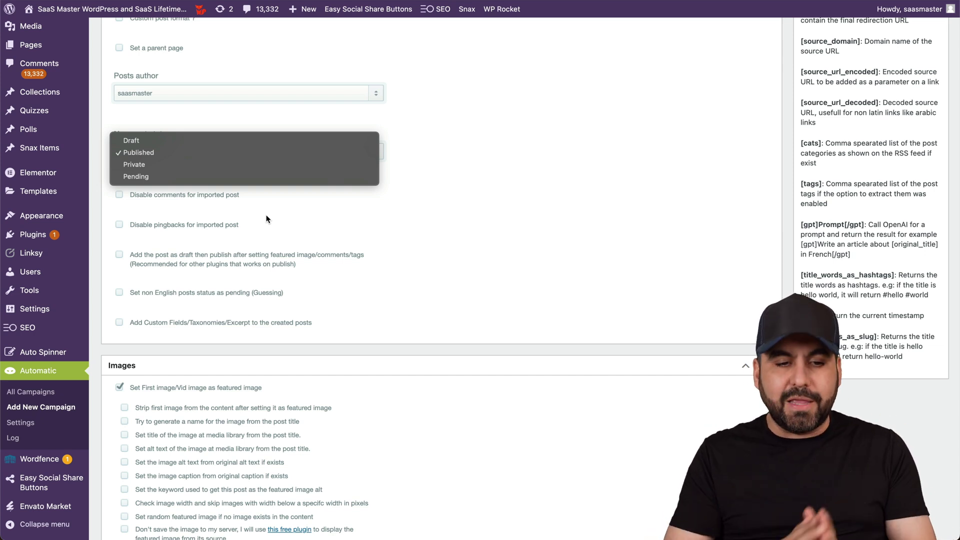
{"action": "left_click", "coordinate": [166, 142]}
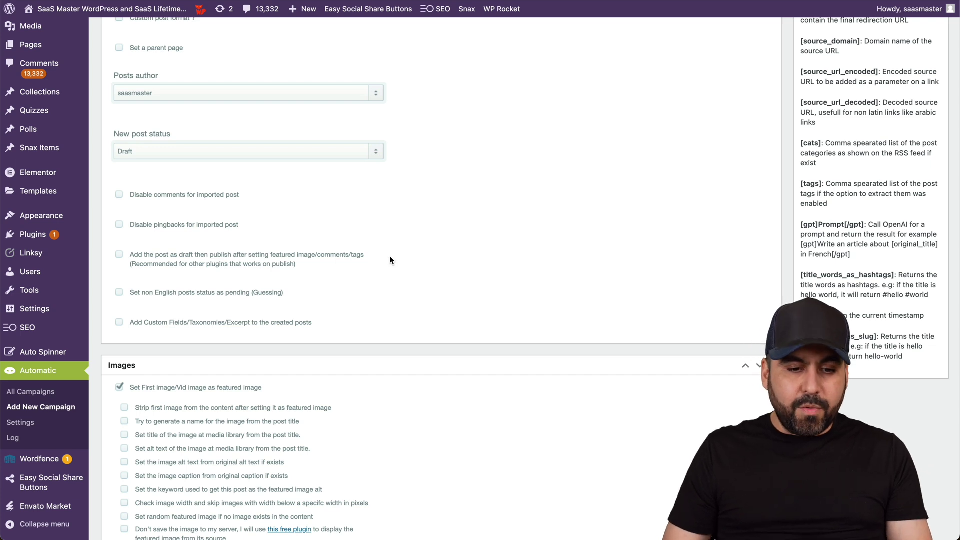
For the featured image, enable generating its name, media title and alt text from the post title, plus using the original alt text if it exists.
{"action": "scroll", "coordinate": [370, 222], "scroll_direction": "down", "scroll_amount": 5}
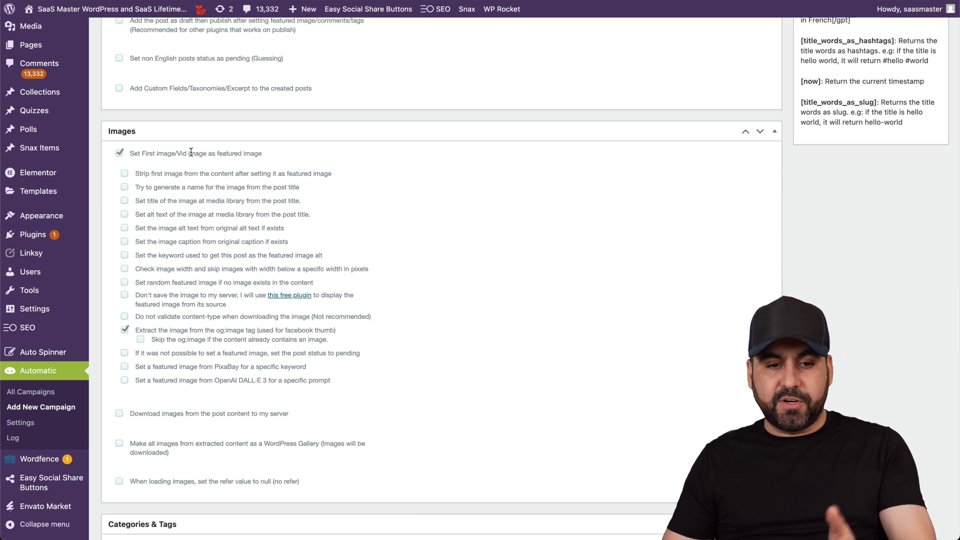
{"action": "left_click", "coordinate": [125, 188]}
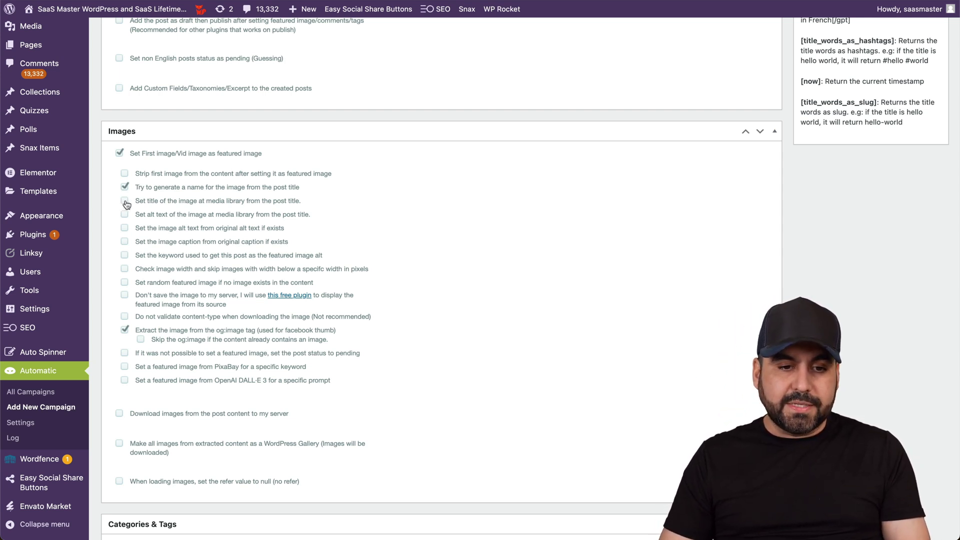
{"action": "left_click", "coordinate": [125, 201]}
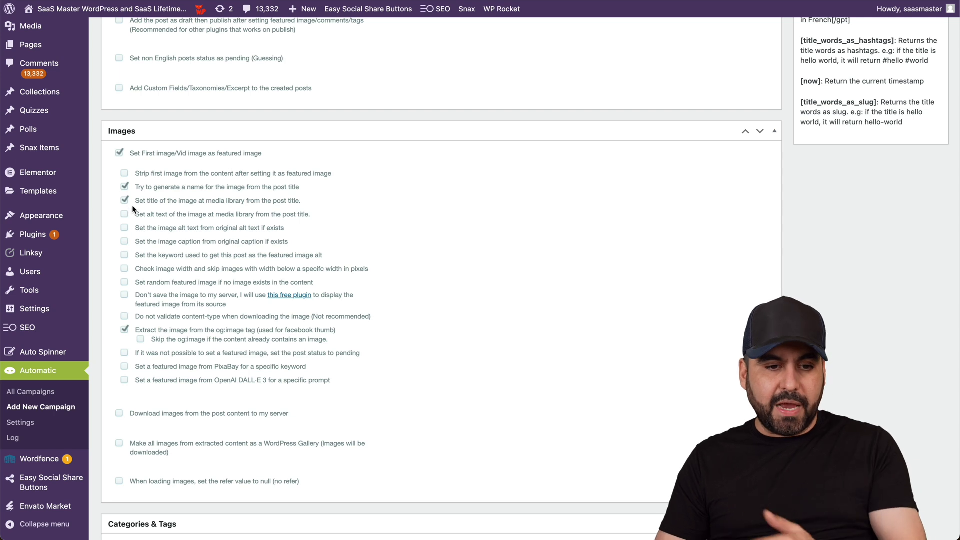
{"action": "left_click", "coordinate": [126, 215]}
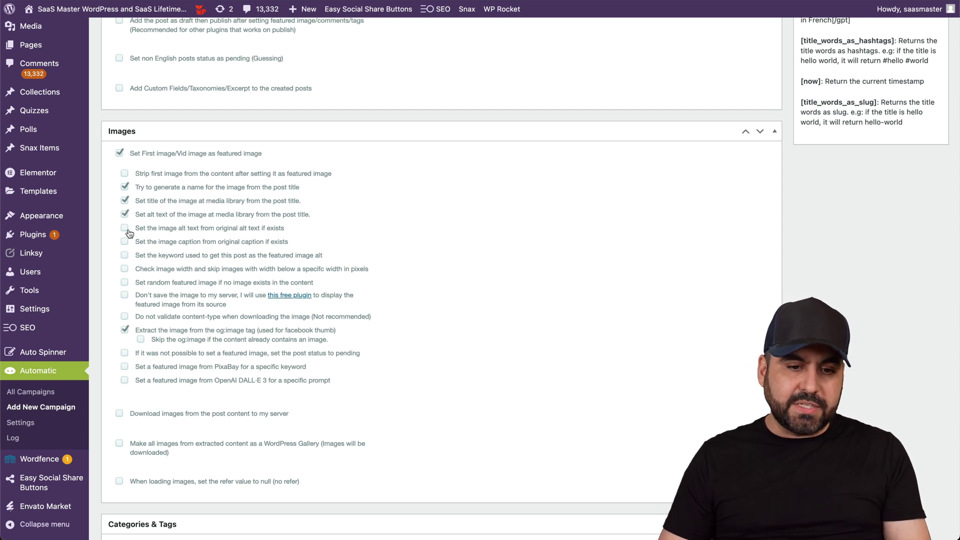
{"action": "left_click", "coordinate": [125, 228]}
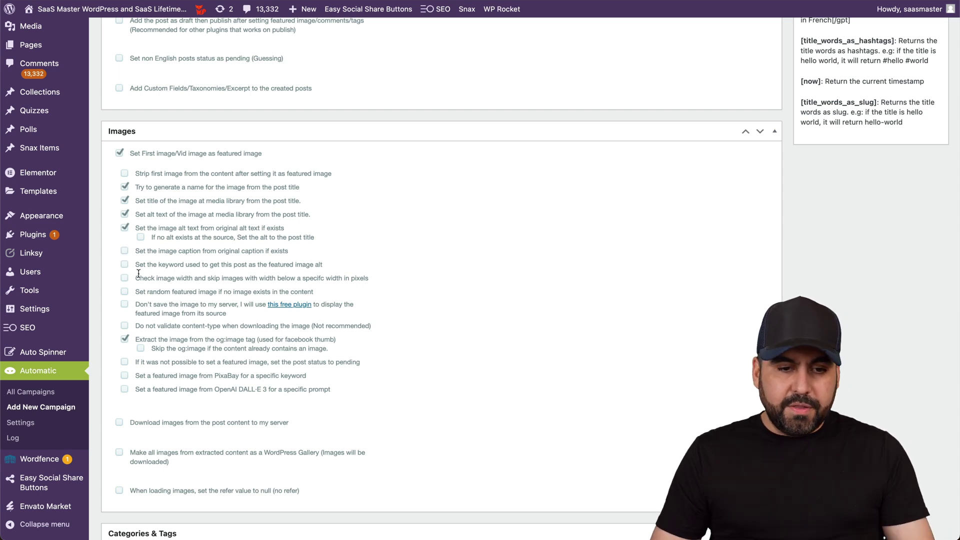
{"action": "left_click", "coordinate": [120, 422]}
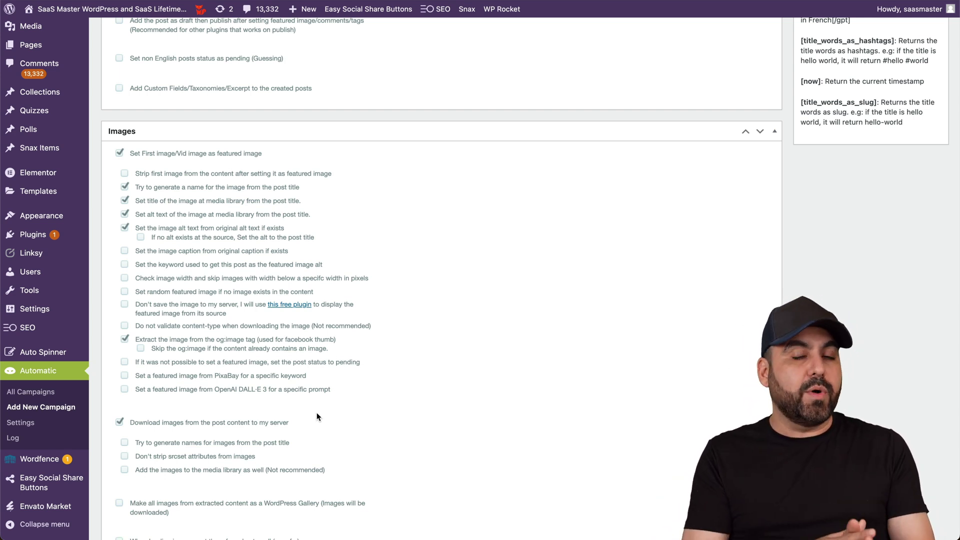
{"action": "left_click", "coordinate": [120, 423]}
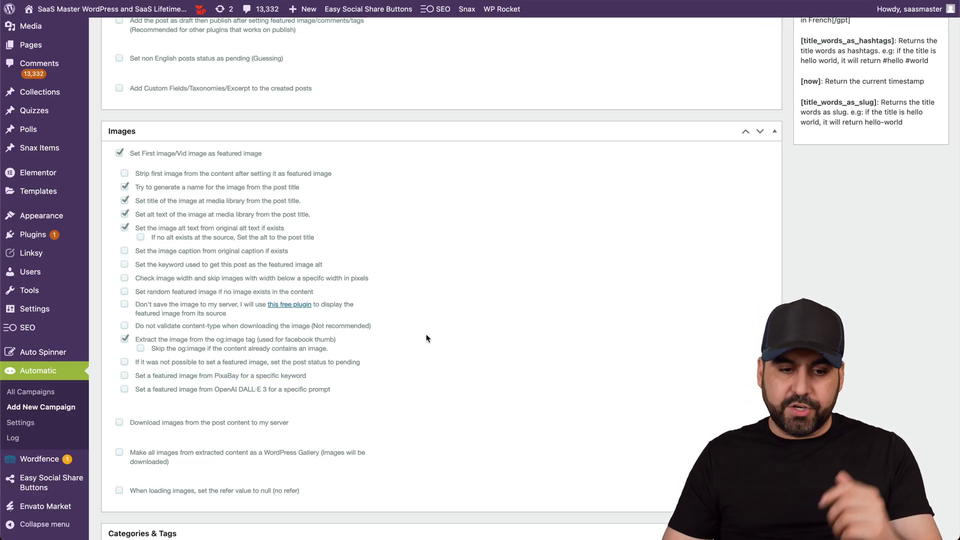
Assign the campaign's posts to the Lifetime Deals category.
{"action": "scroll", "coordinate": [427, 338], "scroll_direction": "down", "scroll_amount": 3}
{"action": "scroll", "coordinate": [427, 336], "scroll_direction": "down", "scroll_amount": 5}
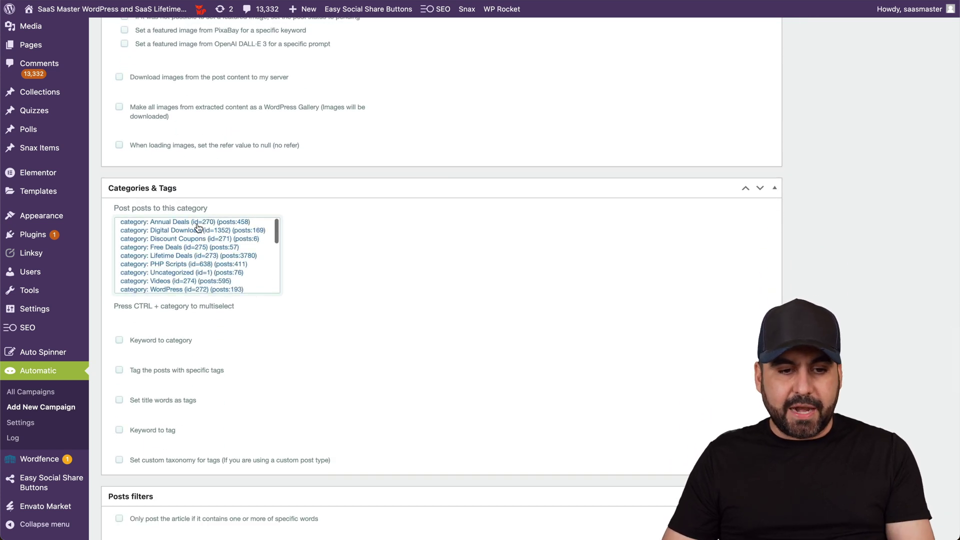
{"action": "left_click", "coordinate": [135, 256]}
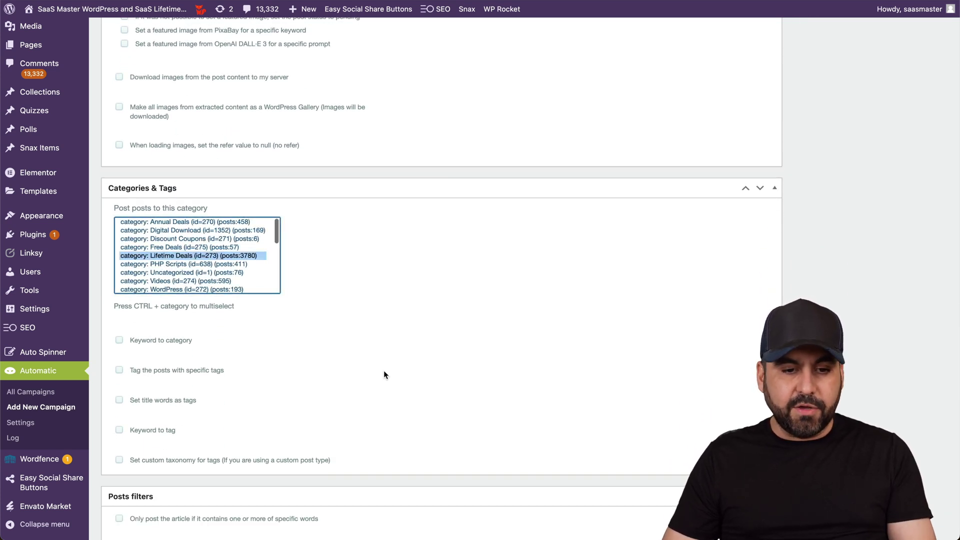
{"action": "scroll", "coordinate": [384, 374], "scroll_direction": "down", "scroll_amount": 2}
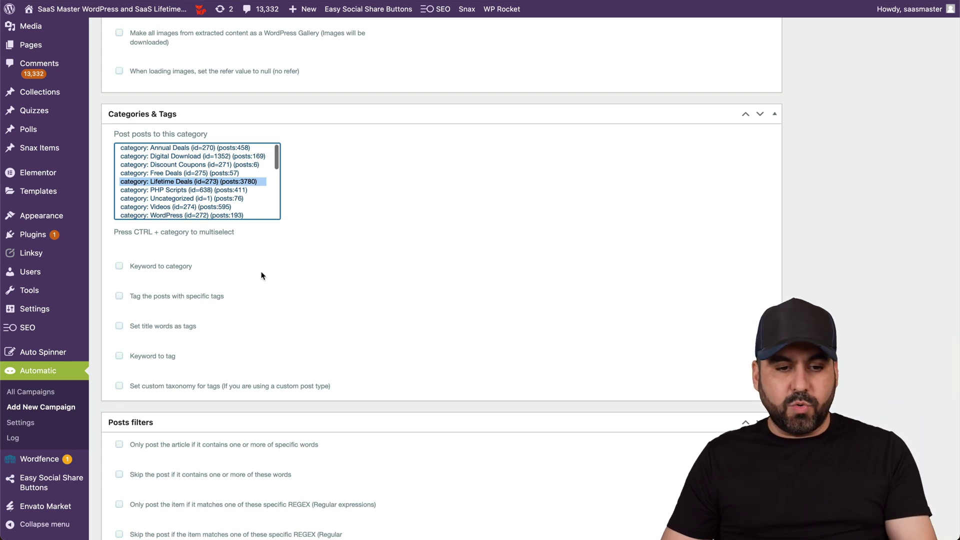
{"action": "left_click", "coordinate": [121, 268]}
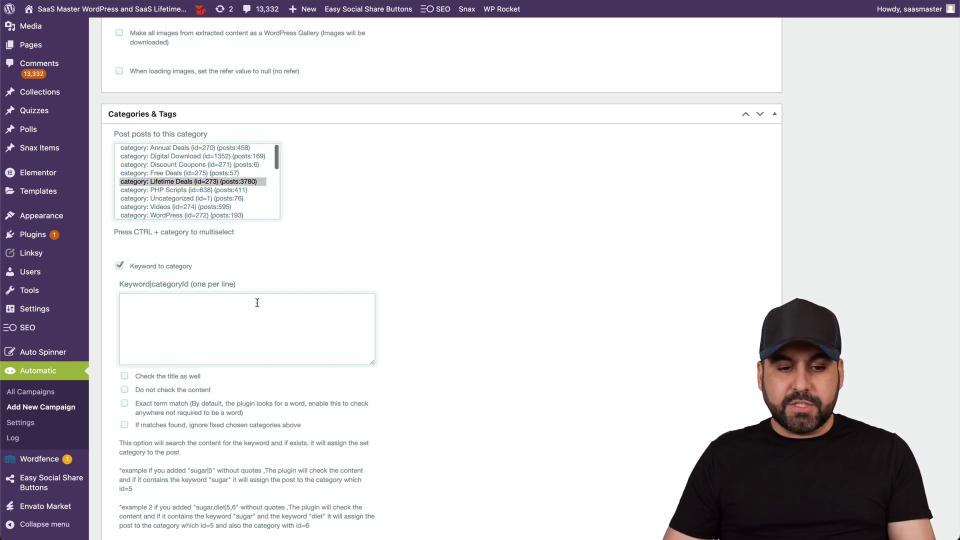
{"action": "left_click", "coordinate": [179, 313]}
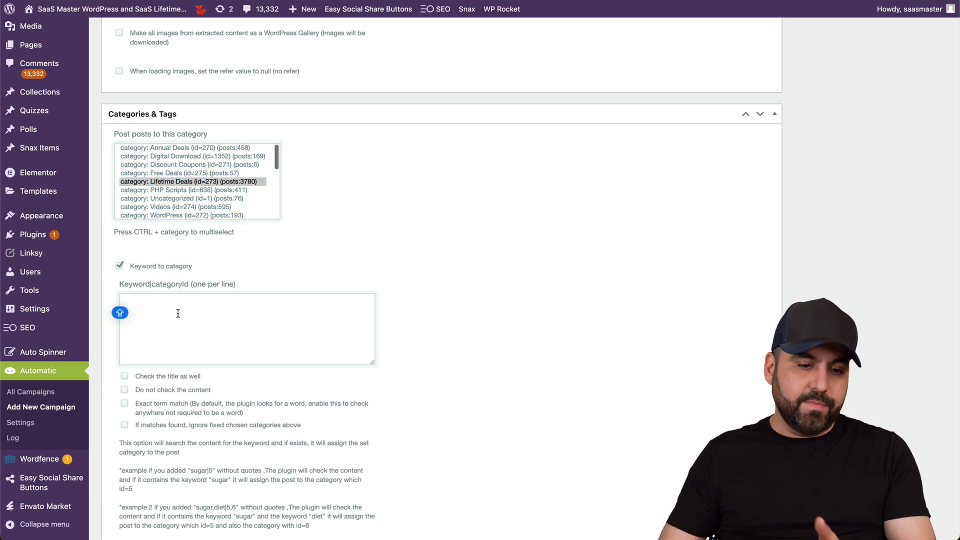
{"action": "left_click", "coordinate": [119, 265]}
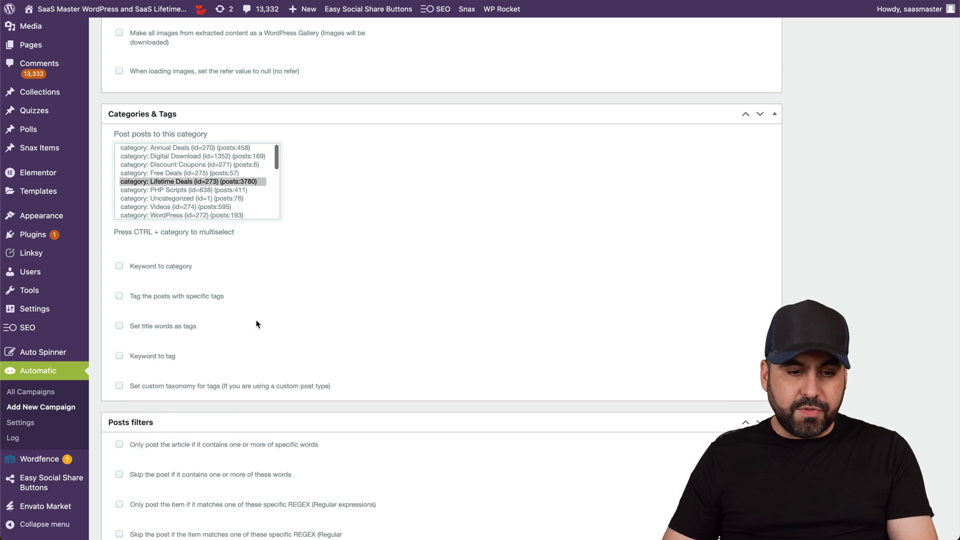
Enable Set title words as tags for the campaign's posts.
{"action": "left_click", "coordinate": [138, 326]}
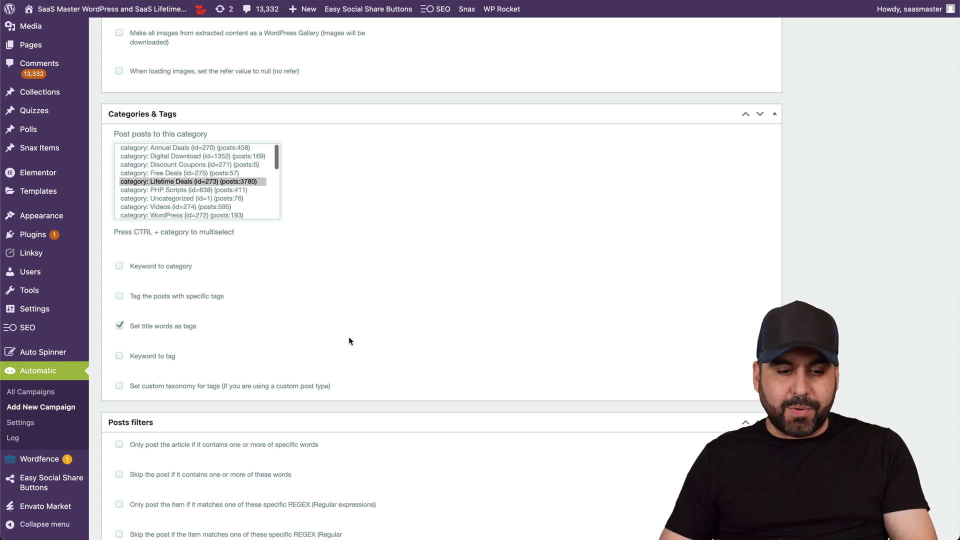
Examine the posts filters, the rewriting and translation options including WordPress Auto Spinner, and the content search/replace options.
{"action": "scroll", "coordinate": [349, 340], "scroll_direction": "down", "scroll_amount": 5}
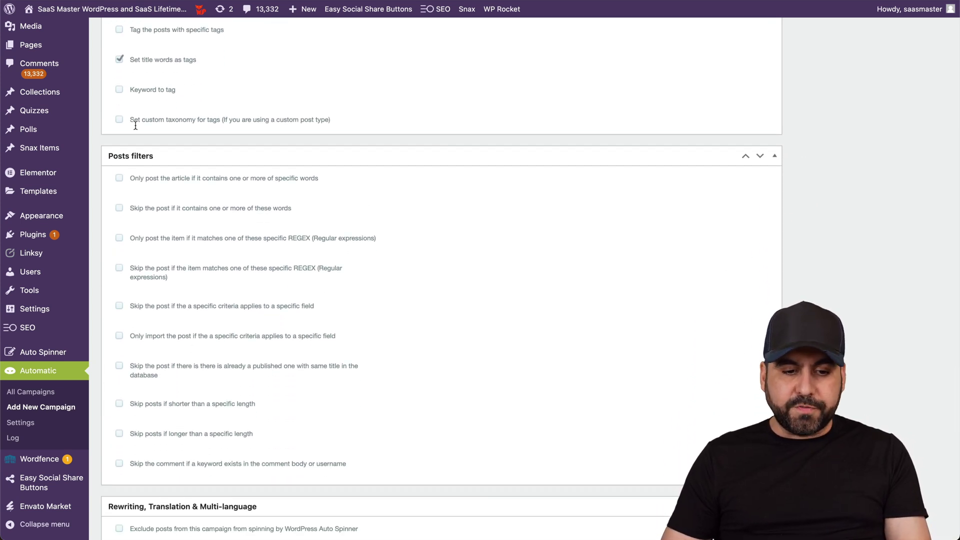
{"action": "scroll", "coordinate": [312, 233], "scroll_direction": "down", "scroll_amount": 5}
{"action": "scroll", "coordinate": [311, 232], "scroll_direction": "down", "scroll_amount": 1}
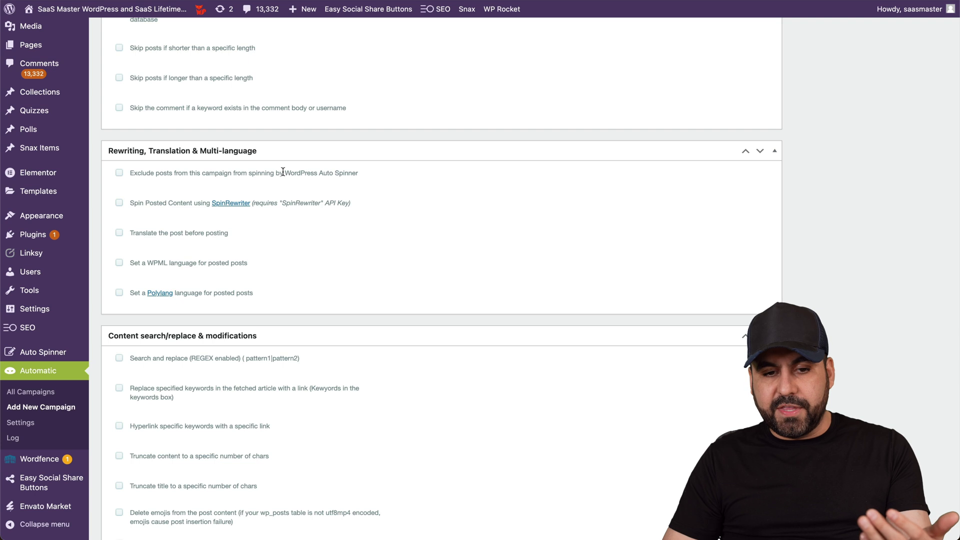
{"action": "left_click_drag", "start_coordinate": [283, 173], "coordinate": [357, 172]}
{"action": "left_click", "coordinate": [361, 171]}
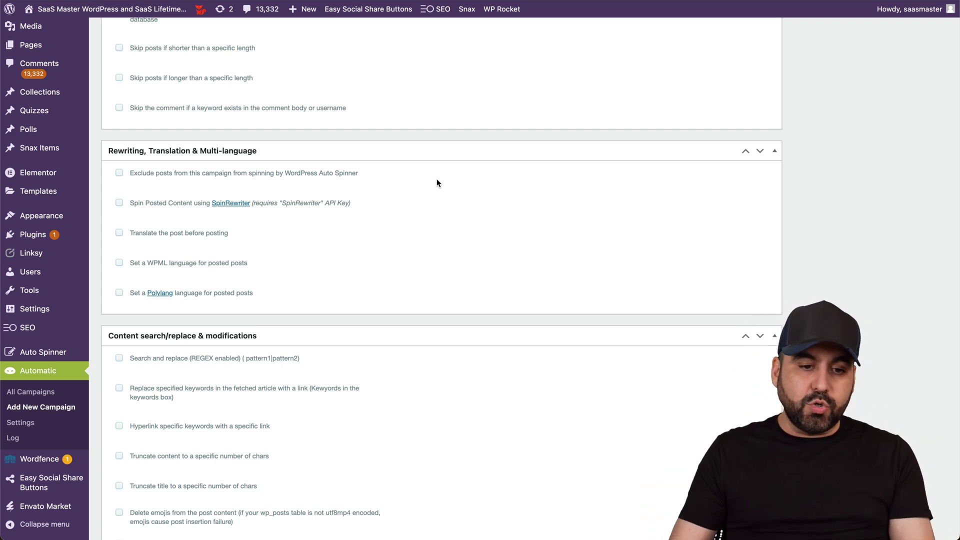
{"action": "scroll", "coordinate": [437, 178], "scroll_direction": "down", "scroll_amount": 1}
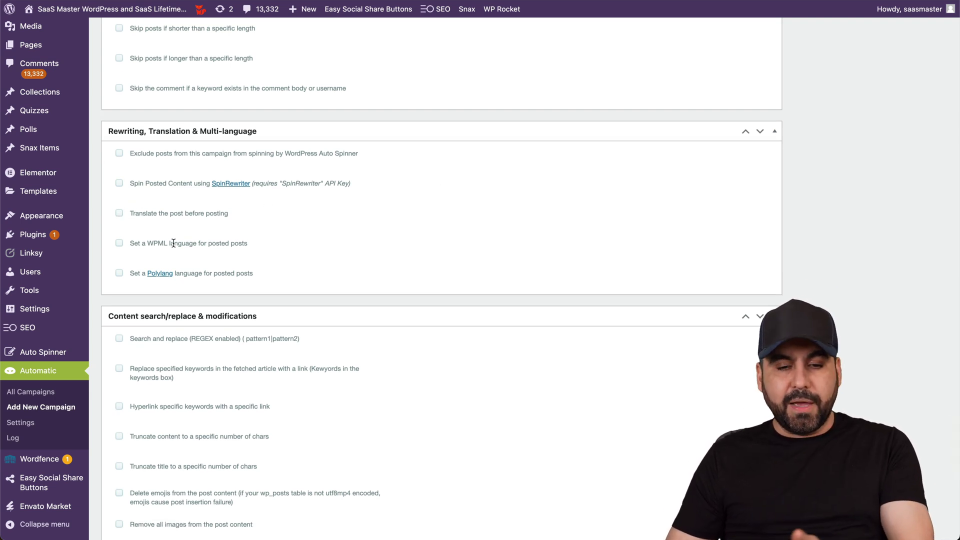
{"action": "scroll", "coordinate": [190, 285], "scroll_direction": "down", "scroll_amount": 5}
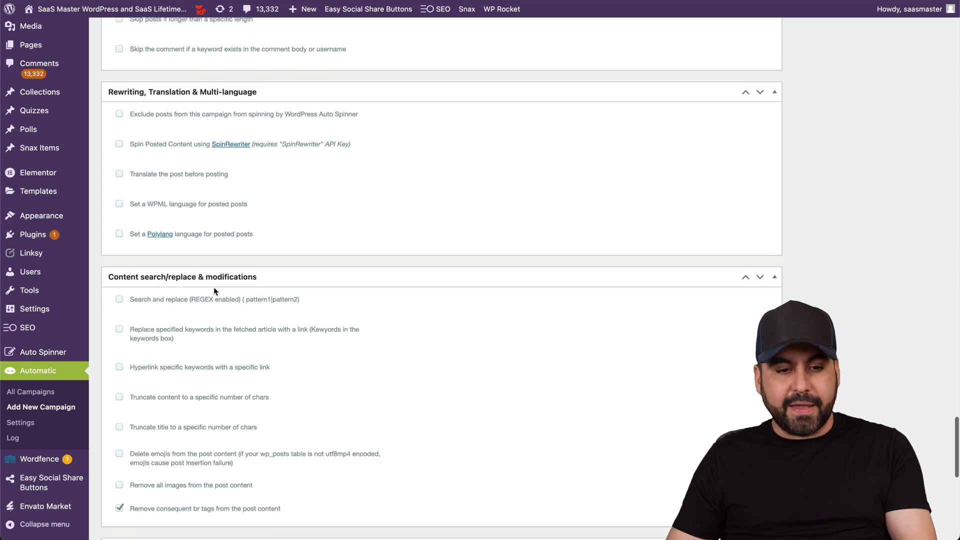
{"action": "scroll", "coordinate": [214, 291], "scroll_direction": "down", "scroll_amount": 1}
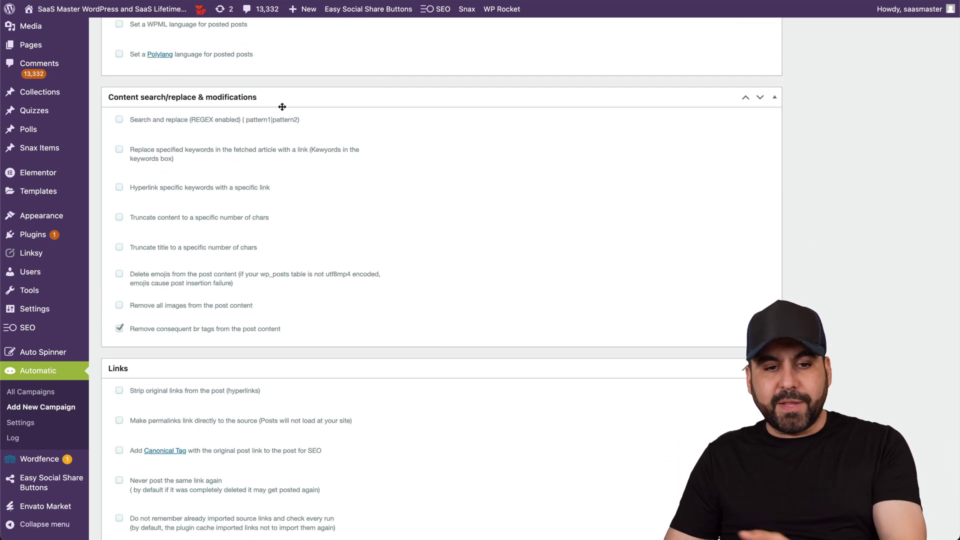
{"action": "left_click", "coordinate": [119, 120]}
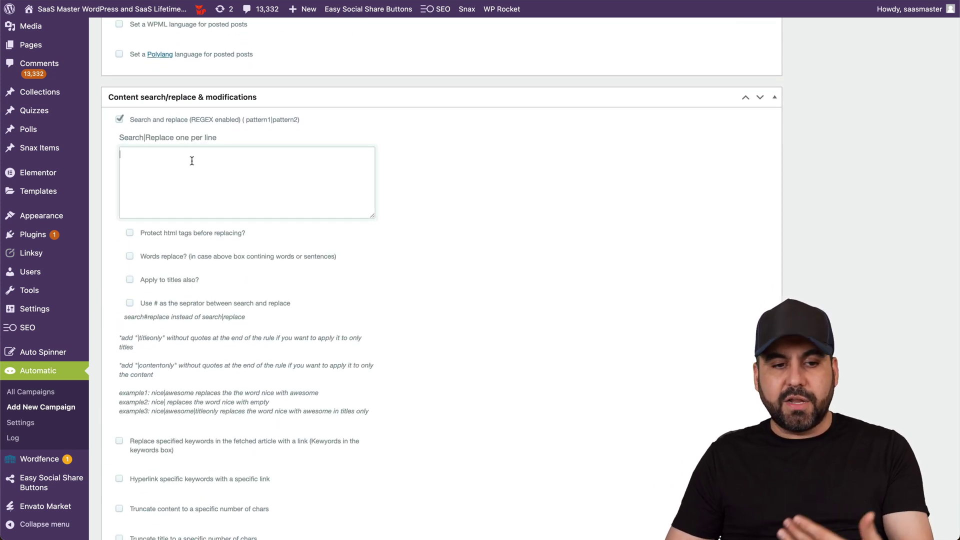
{"action": "left_click", "coordinate": [192, 161]}
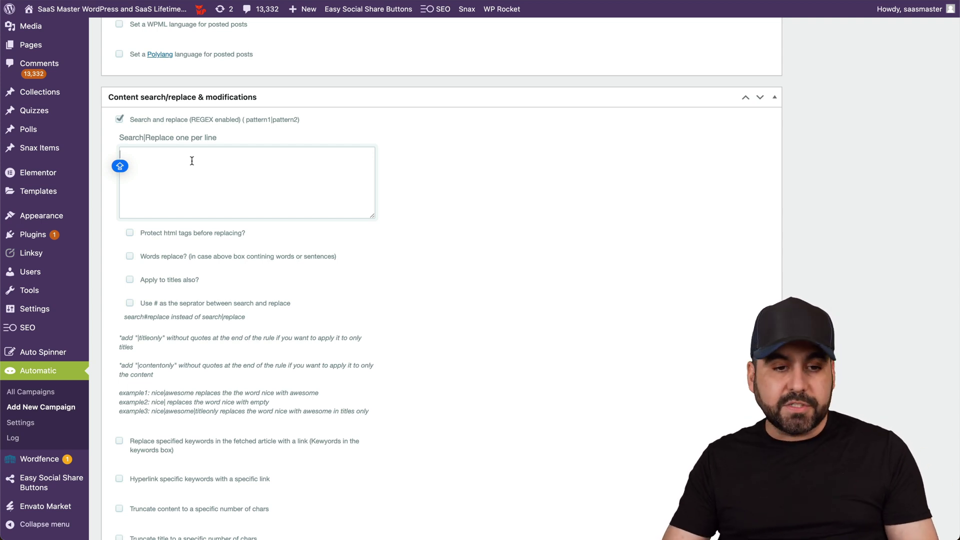
{"action": "left_click", "coordinate": [123, 121]}
{"action": "left_click", "coordinate": [120, 120]}
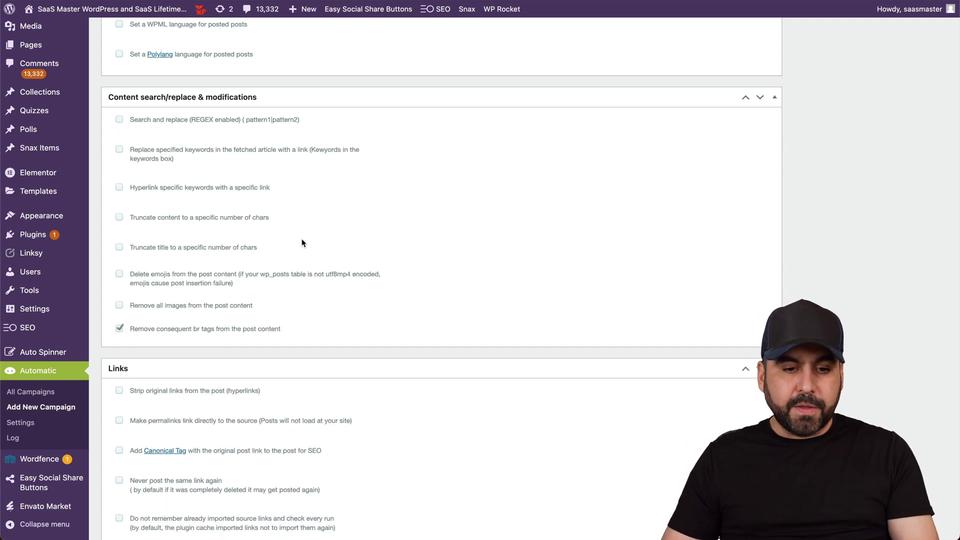
Review the campaign's link options and the Modular DS deal page on AppSumo.
{"action": "scroll", "coordinate": [301, 243], "scroll_direction": "down", "scroll_amount": 5}
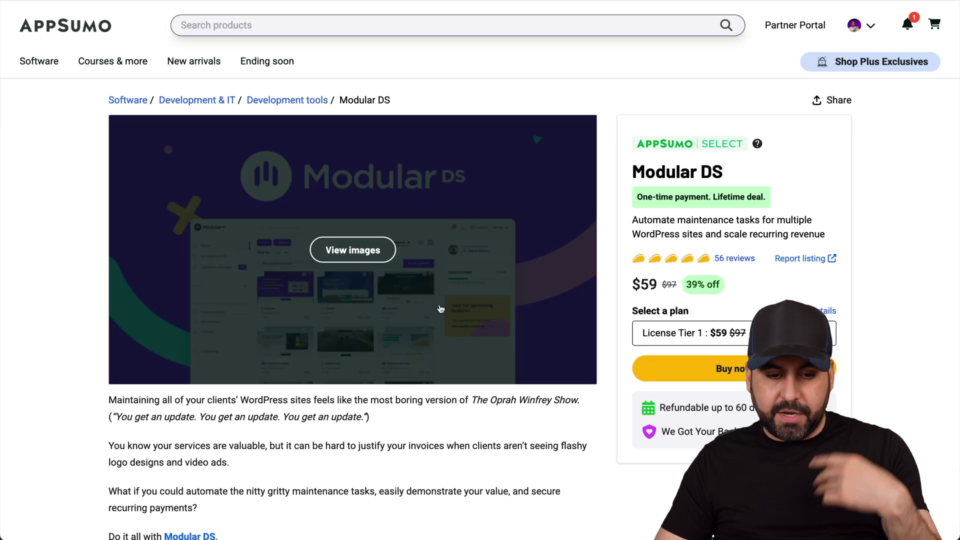
{"action": "scroll", "coordinate": [439, 308], "scroll_direction": "down", "scroll_amount": 3}
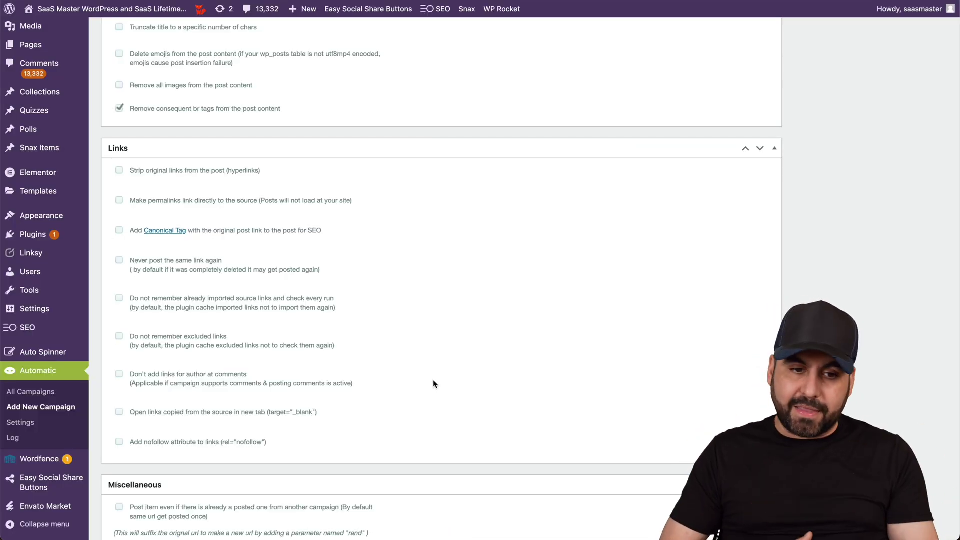
{"action": "scroll", "coordinate": [433, 384], "scroll_direction": "down", "scroll_amount": 3}
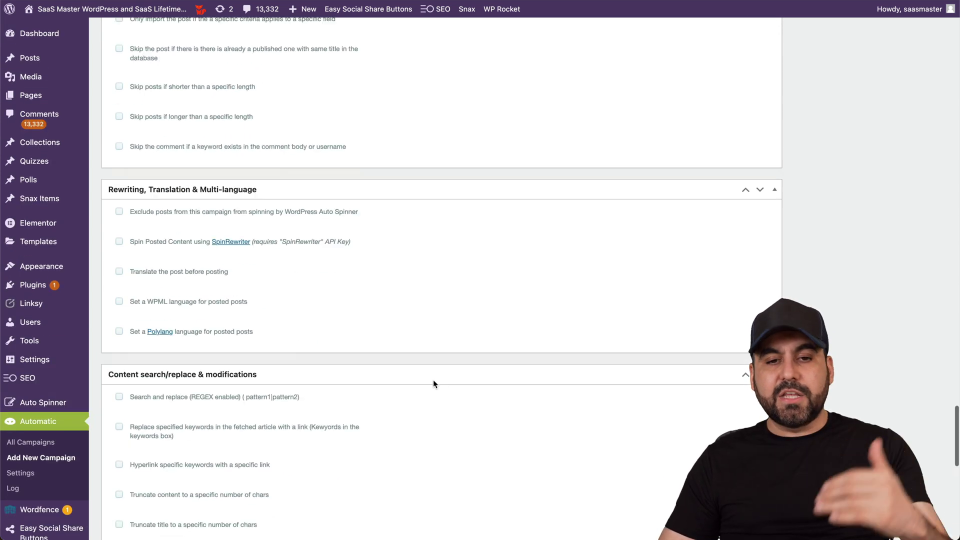
Set the campaign's update frequency to try adding a new post every 1 day.
{"action": "scroll", "coordinate": [433, 382], "scroll_direction": "up", "scroll_amount": 20}
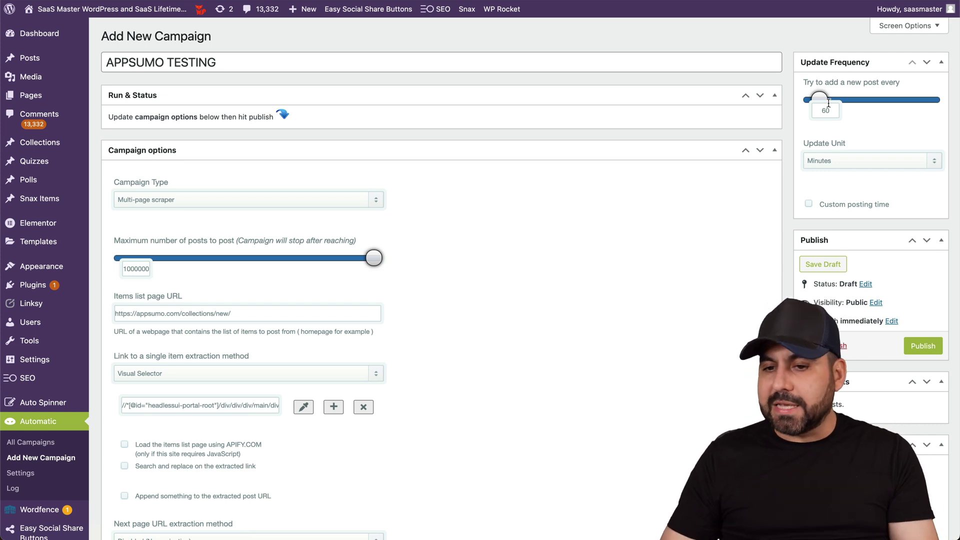
{"action": "left_click_drag", "start_coordinate": [818, 96], "coordinate": [849, 97]}
{"action": "left_click", "coordinate": [845, 161]}
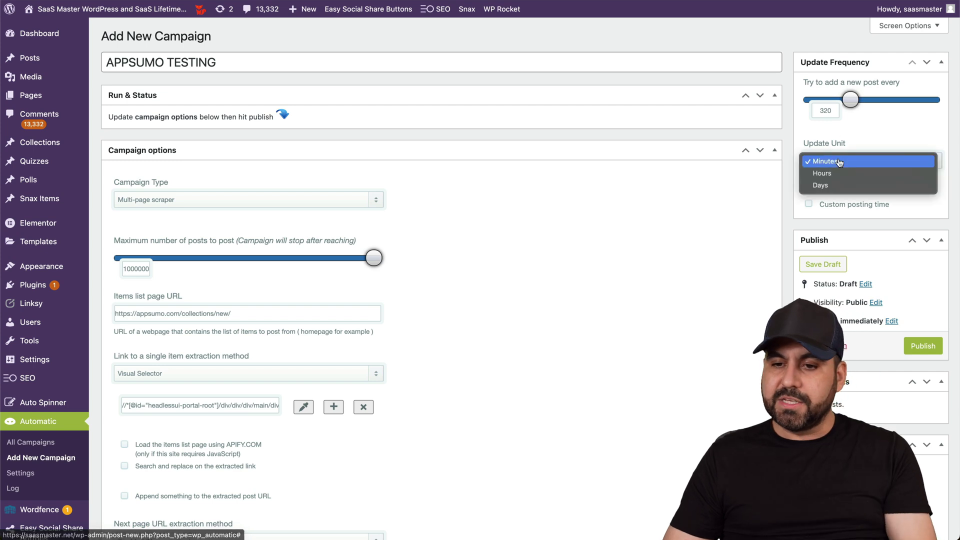
{"action": "left_click", "coordinate": [838, 190]}
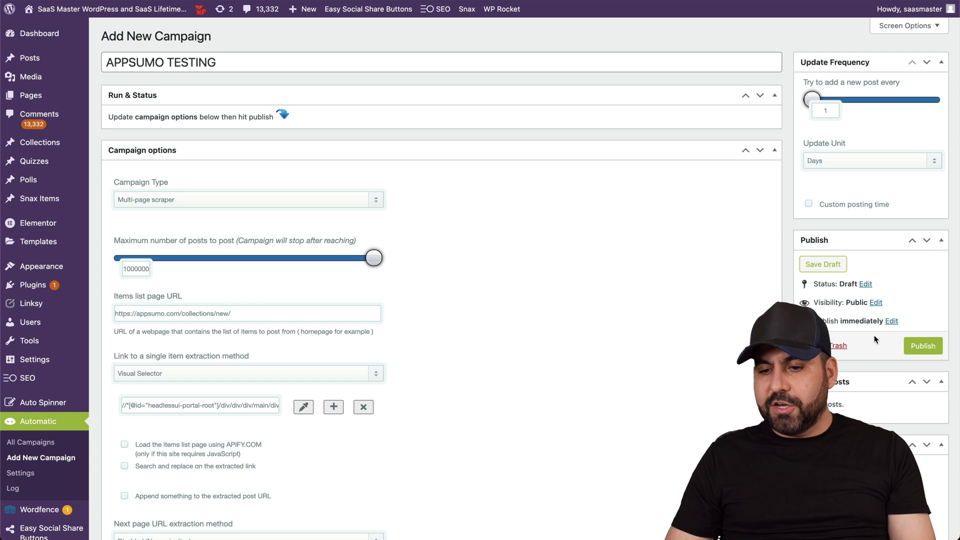
Publish the APPSUMO TESTING campaign and run it to generate a post.
{"action": "left_click", "coordinate": [923, 346]}
{"action": "key", "text": "Return"}
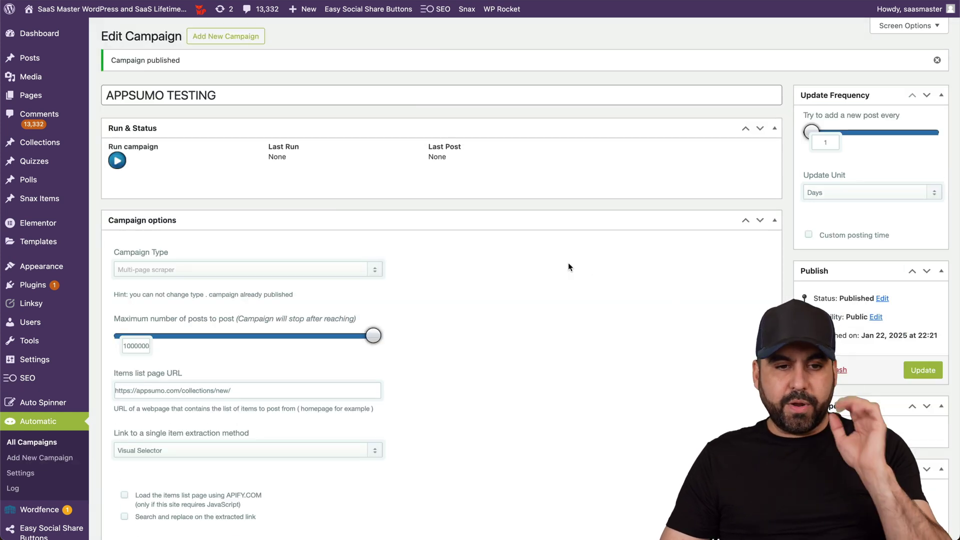
{"action": "left_click", "coordinate": [118, 161]}
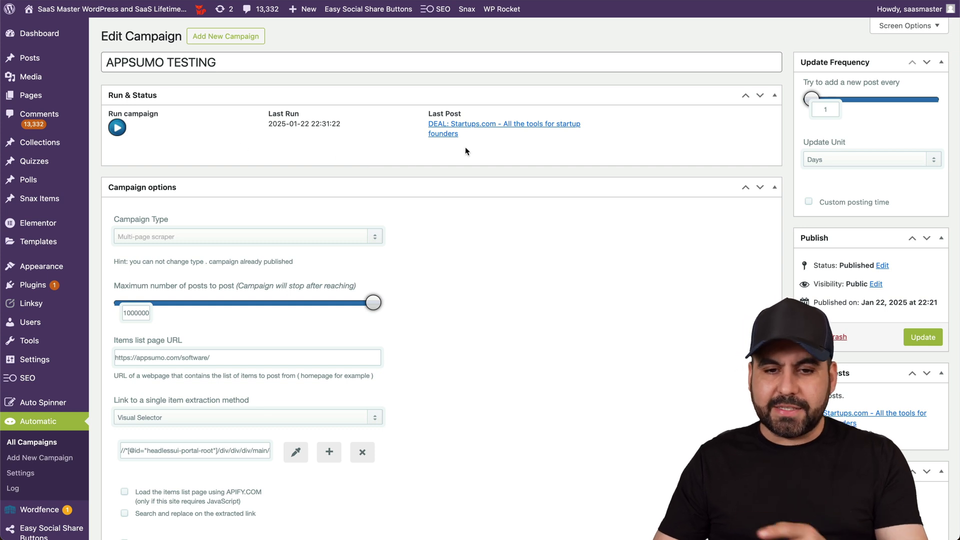
Review the generated Startups.com deal post from its title and featured image through to the source link.
{"action": "left_click", "coordinate": [454, 126]}
{"action": "scroll", "coordinate": [353, 282], "scroll_direction": "down", "scroll_amount": 7}
{"action": "scroll", "coordinate": [353, 283], "scroll_direction": "down", "scroll_amount": 3}
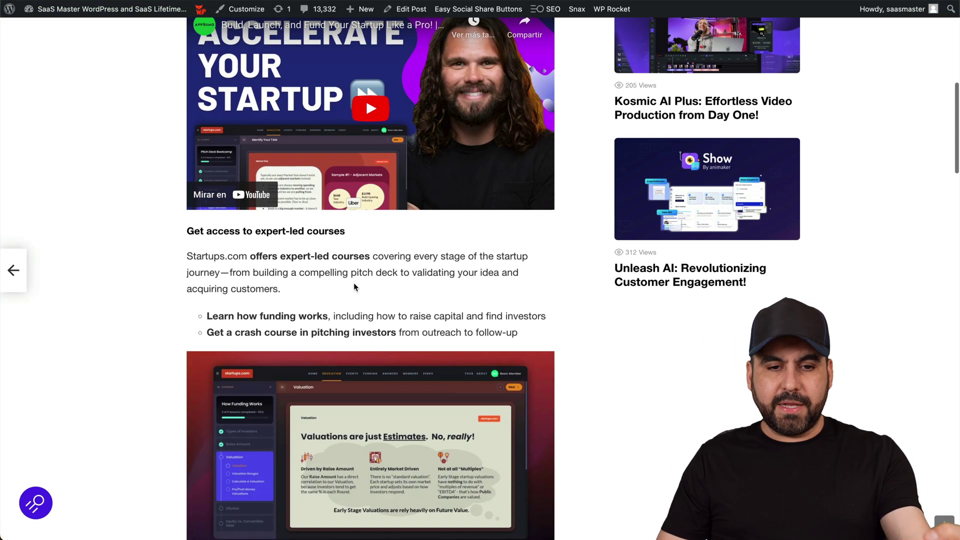
{"action": "scroll", "coordinate": [353, 283], "scroll_direction": "up", "scroll_amount": 10}
{"action": "scroll", "coordinate": [353, 283], "scroll_direction": "down", "scroll_amount": 8}
{"action": "scroll", "coordinate": [352, 283], "scroll_direction": "up", "scroll_amount": 6}
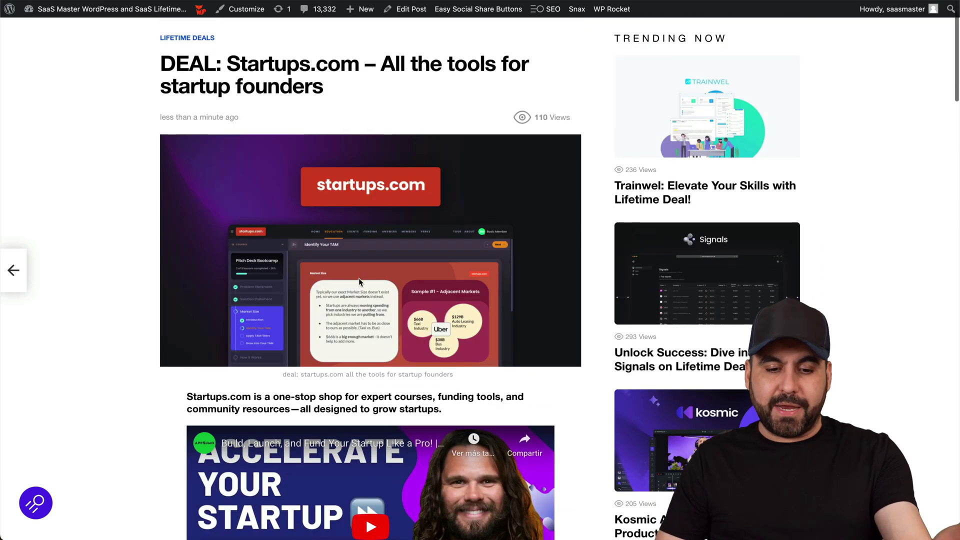
{"action": "scroll", "coordinate": [359, 276], "scroll_direction": "down", "scroll_amount": 18}
{"action": "scroll", "coordinate": [358, 278], "scroll_direction": "down", "scroll_amount": 20}
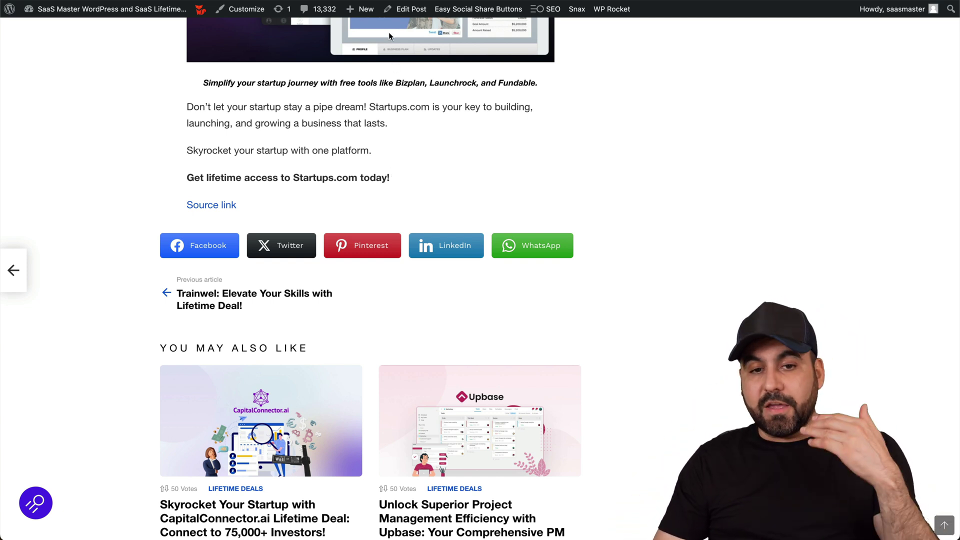
Return to the campaign and examine its extraction, image, filter and post template settings, plus the OpenAI prompt examples and model choice.
{"action": "key", "text": "ctrl+Tab"}
{"action": "scroll", "coordinate": [382, 215], "scroll_direction": "down", "scroll_amount": 2}
{"action": "scroll", "coordinate": [382, 216], "scroll_direction": "down", "scroll_amount": 20}
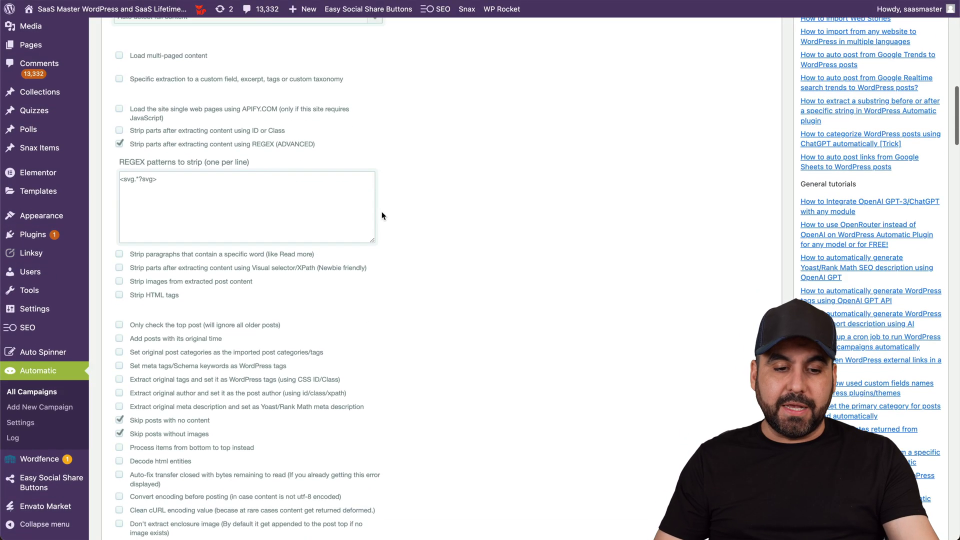
{"action": "scroll", "coordinate": [382, 216], "scroll_direction": "up", "scroll_amount": 20}
{"action": "scroll", "coordinate": [383, 215], "scroll_direction": "up", "scroll_amount": 3}
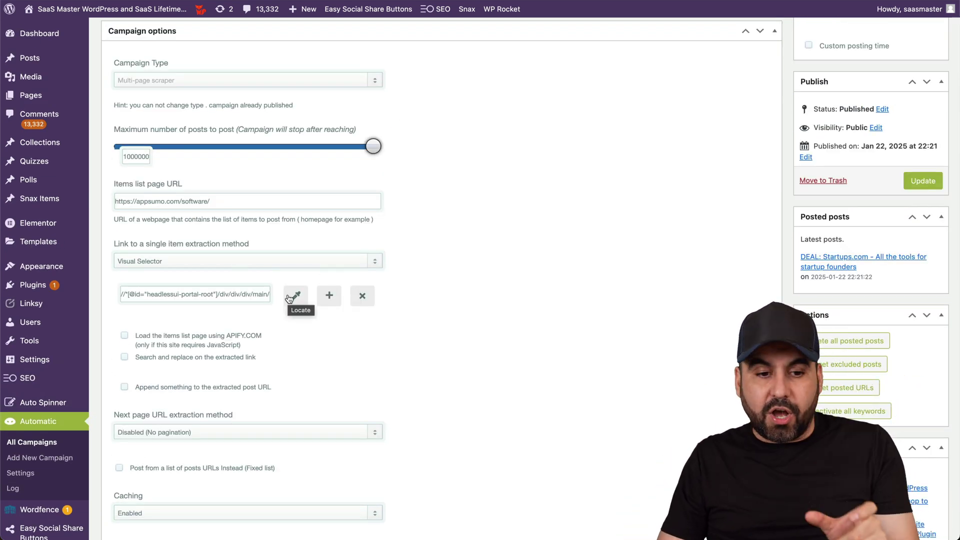
{"action": "scroll", "coordinate": [382, 424], "scroll_direction": "down", "scroll_amount": 20}
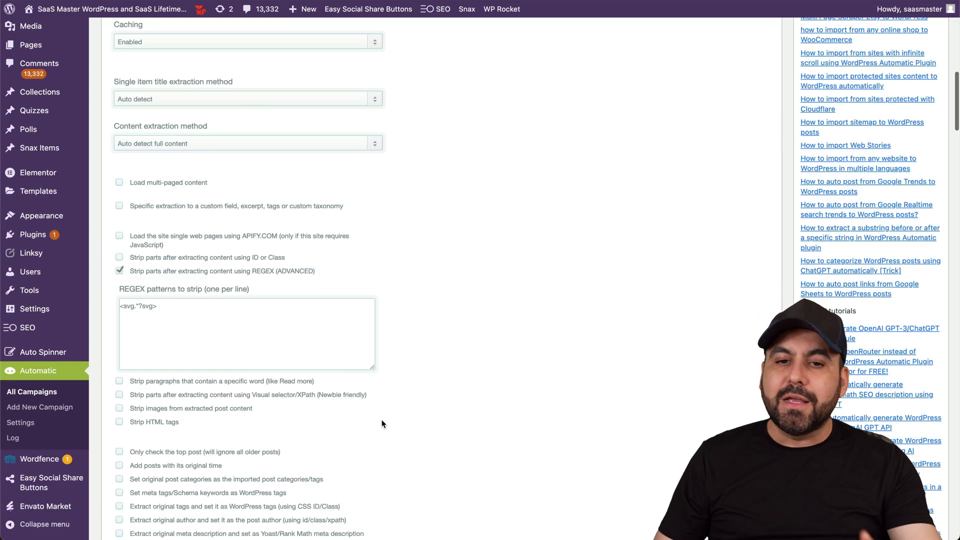
{"action": "scroll", "coordinate": [382, 423], "scroll_direction": "down", "scroll_amount": 20}
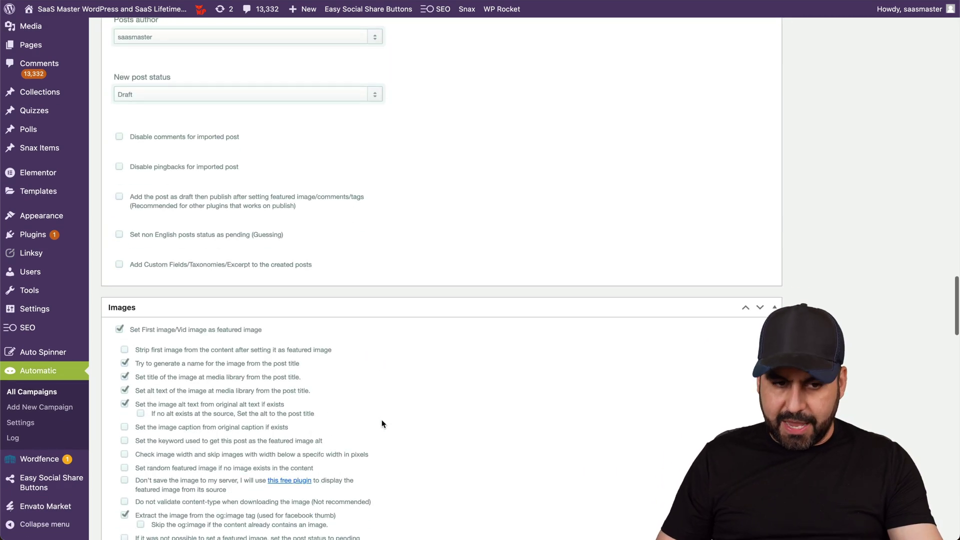
{"action": "scroll", "coordinate": [382, 424], "scroll_direction": "down", "scroll_amount": 20}
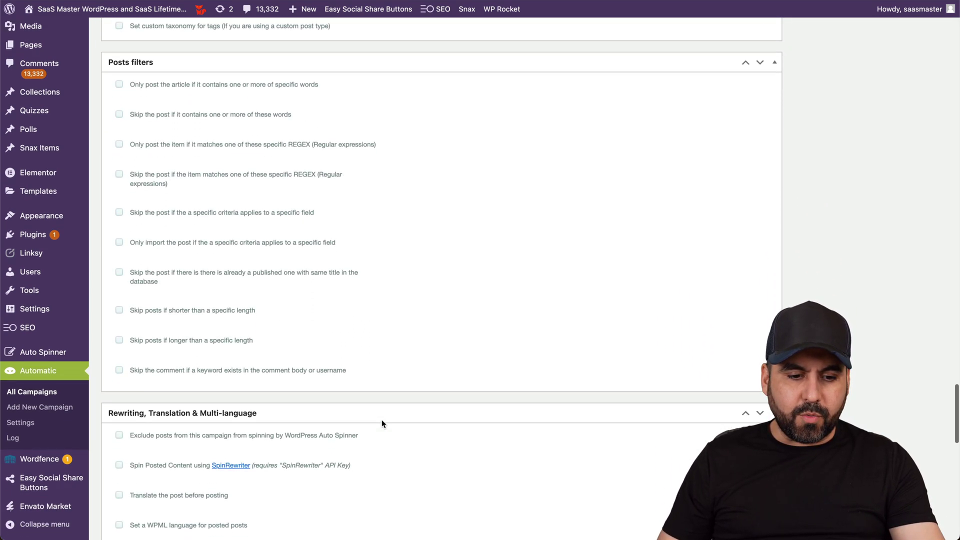
{"action": "scroll", "coordinate": [382, 424], "scroll_direction": "up", "scroll_amount": 3}
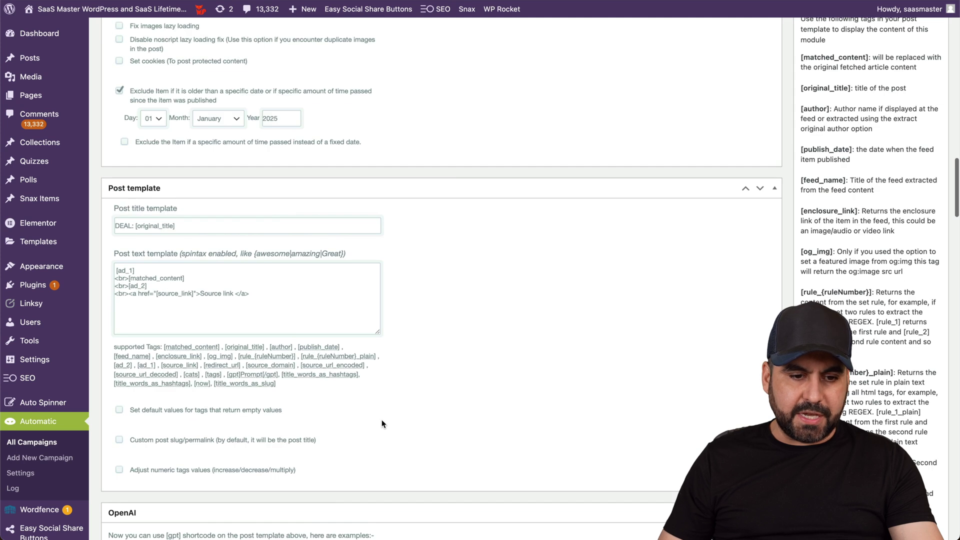
{"action": "scroll", "coordinate": [382, 422], "scroll_direction": "down", "scroll_amount": 8}
{"action": "scroll", "coordinate": [382, 423], "scroll_direction": "down", "scroll_amount": 3}
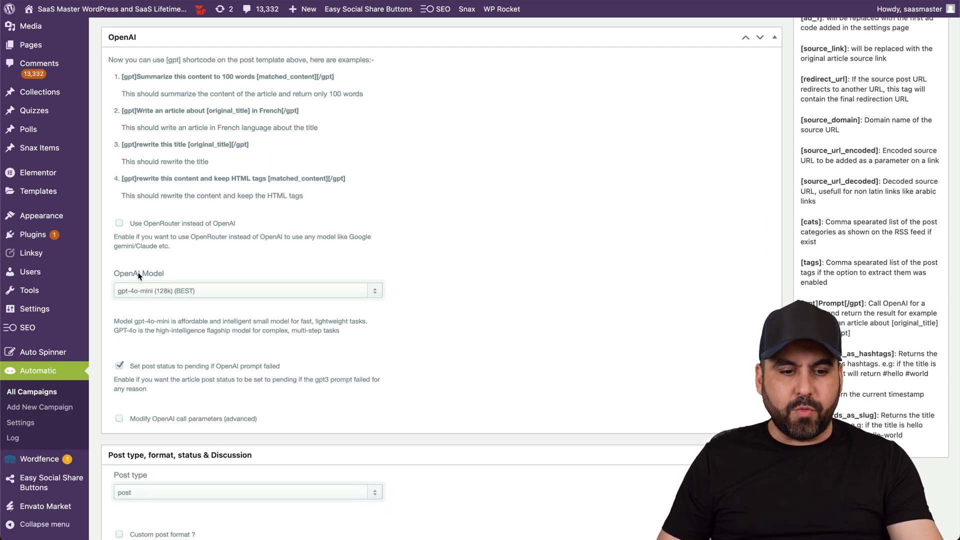
{"action": "left_click", "coordinate": [156, 296]}
{"action": "left_click", "coordinate": [448, 300]}
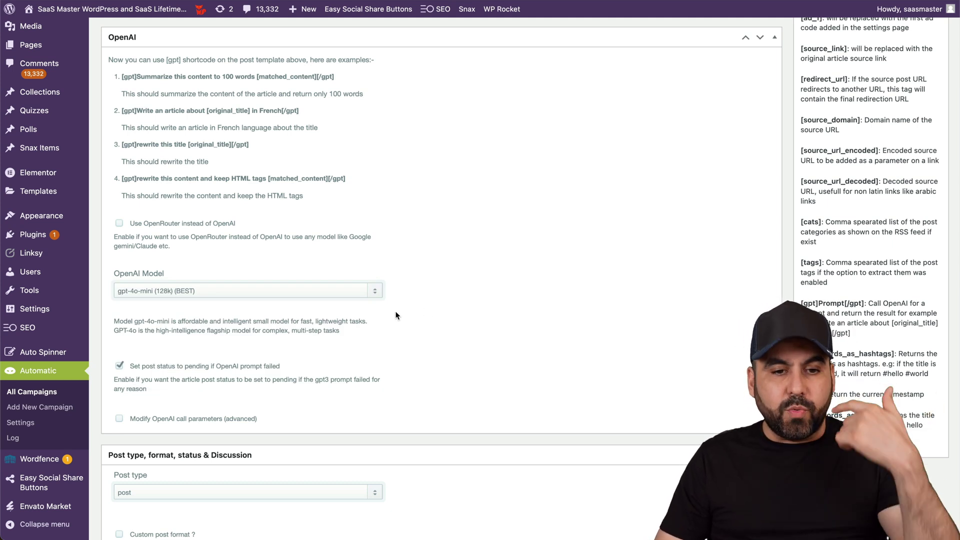
Replace the post text template with the example prompt "[gpt]Summarize this content to 100 words [matched_content][/gpt]".
{"action": "scroll", "coordinate": [395, 315], "scroll_direction": "up", "scroll_amount": 3}
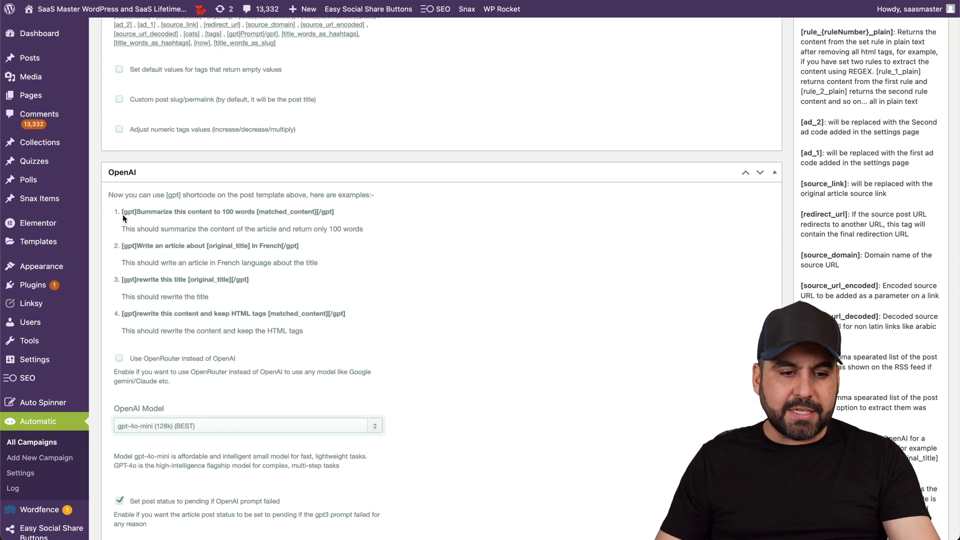
{"action": "left_click_drag", "start_coordinate": [122, 212], "coordinate": [333, 212]}
{"action": "left_click", "coordinate": [340, 210]}
{"action": "left_click_drag", "start_coordinate": [121, 212], "coordinate": [315, 208]}
{"action": "left_click", "coordinate": [334, 210]}
{"action": "triple_click", "coordinate": [334, 210]}
{"action": "key", "text": "super+c"}
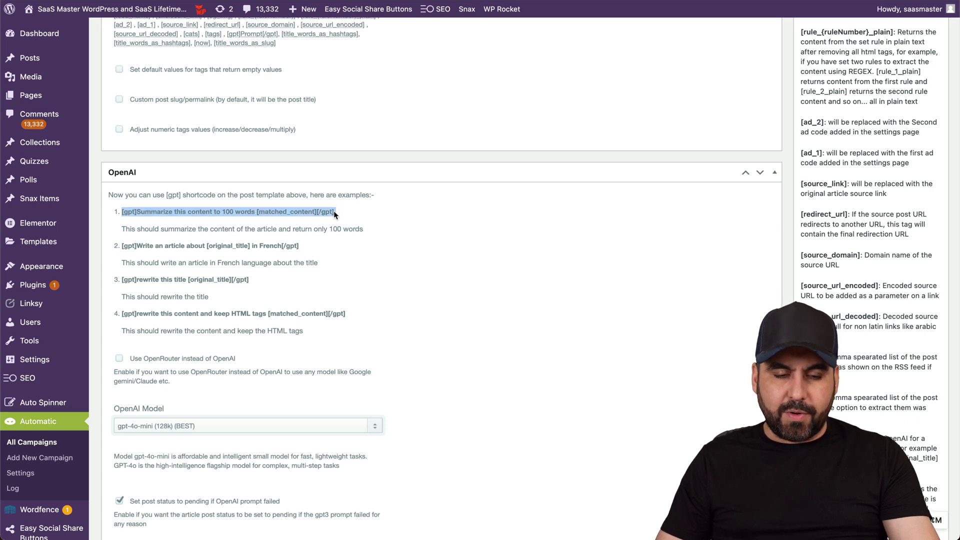
{"action": "scroll", "coordinate": [334, 211], "scroll_direction": "up", "scroll_amount": 10}
{"action": "scroll", "coordinate": [334, 211], "scroll_direction": "down", "scroll_amount": 15}
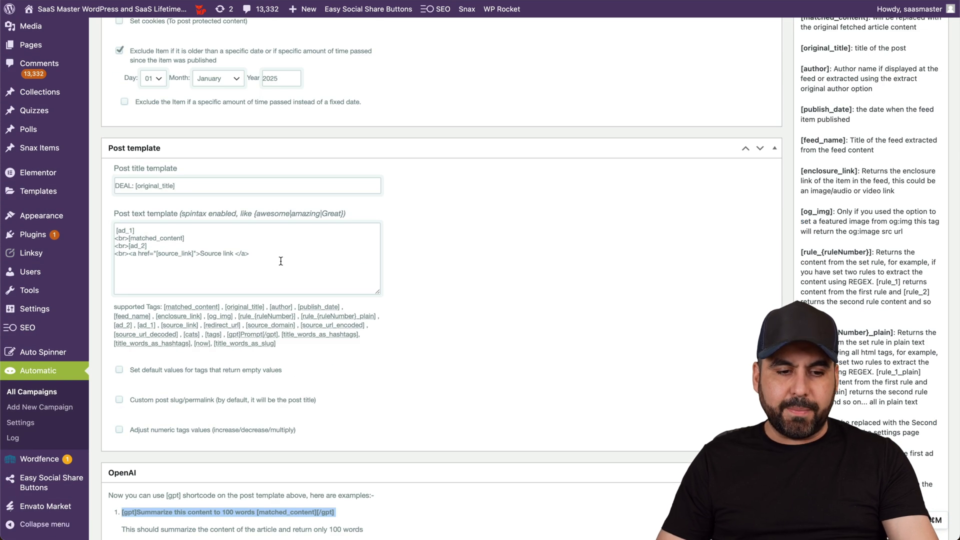
{"action": "left_click_drag", "start_coordinate": [281, 256], "coordinate": [118, 228]}
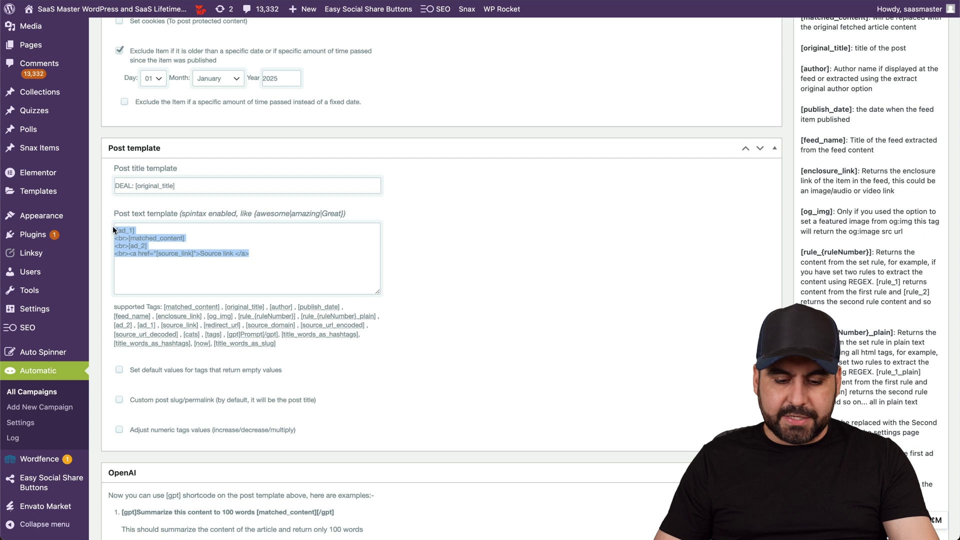
{"action": "key", "text": "super+v"}
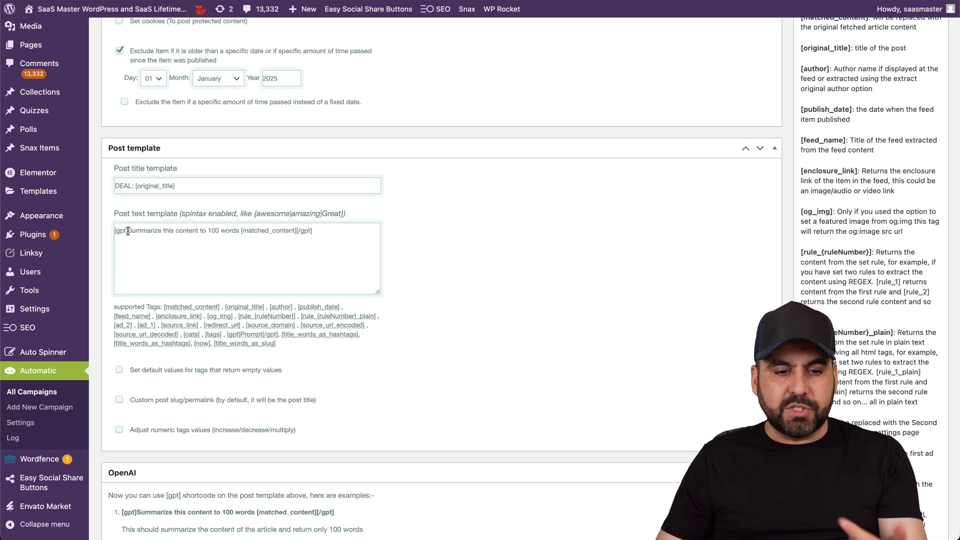
{"action": "triple_click", "coordinate": [128, 231]}
{"action": "left_click", "coordinate": [326, 229]}
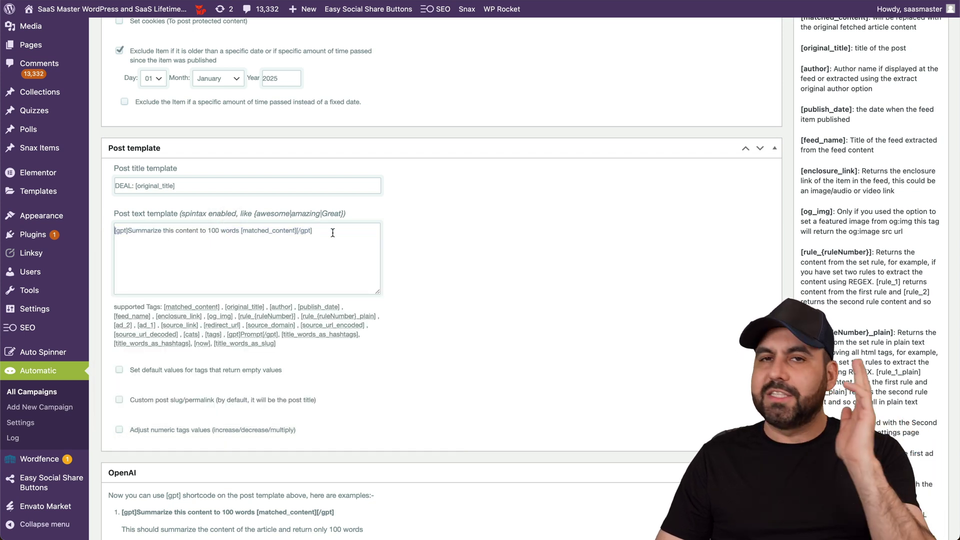
{"action": "left_click_drag", "start_coordinate": [238, 231], "coordinate": [313, 232]}
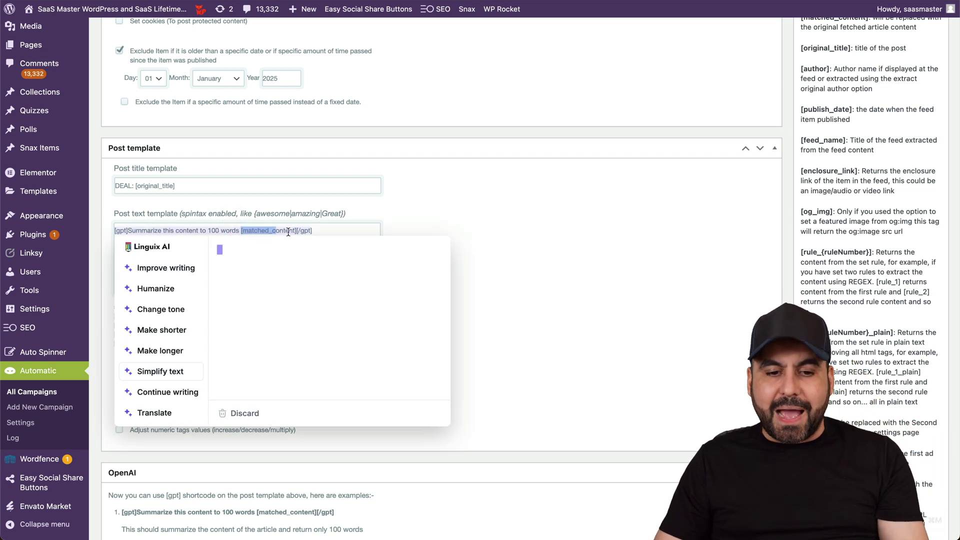
{"action": "left_click", "coordinate": [329, 232]}
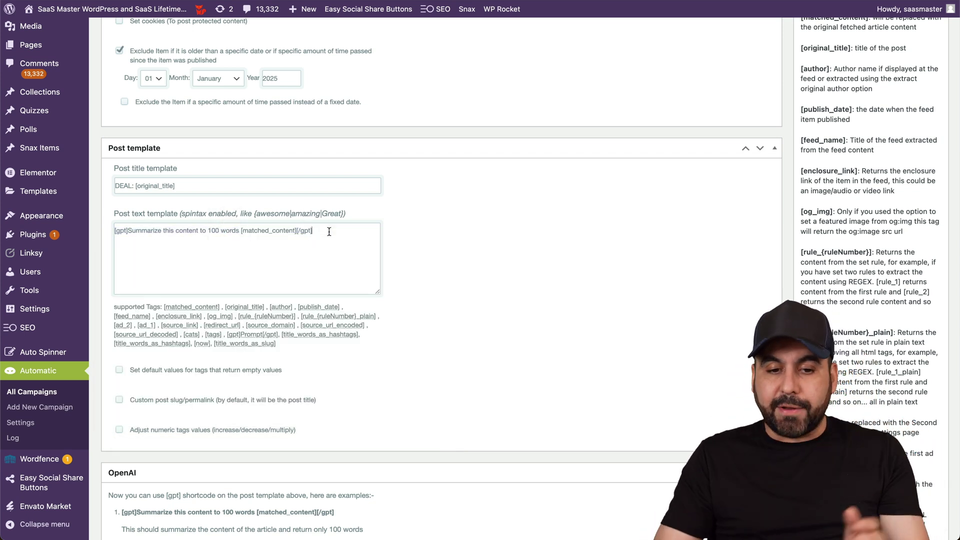
{"action": "key", "text": "Return"}
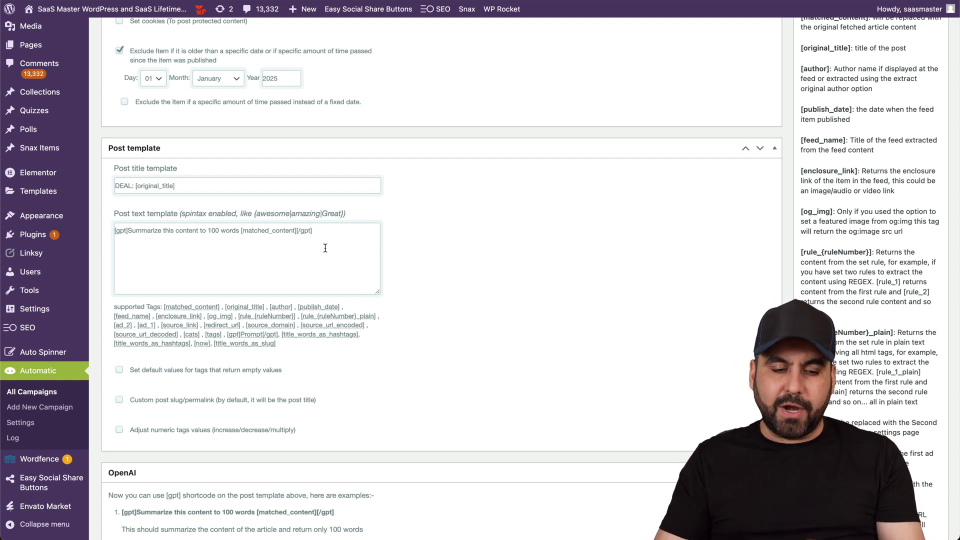
{"action": "type", "text": "sdfksdjhfksdj"}
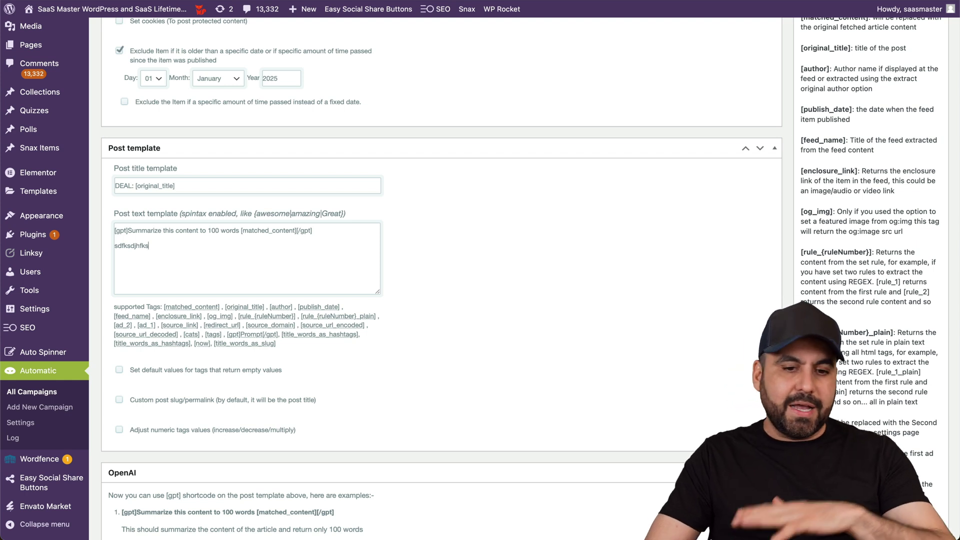
{"action": "key", "text": "BackSpace"}
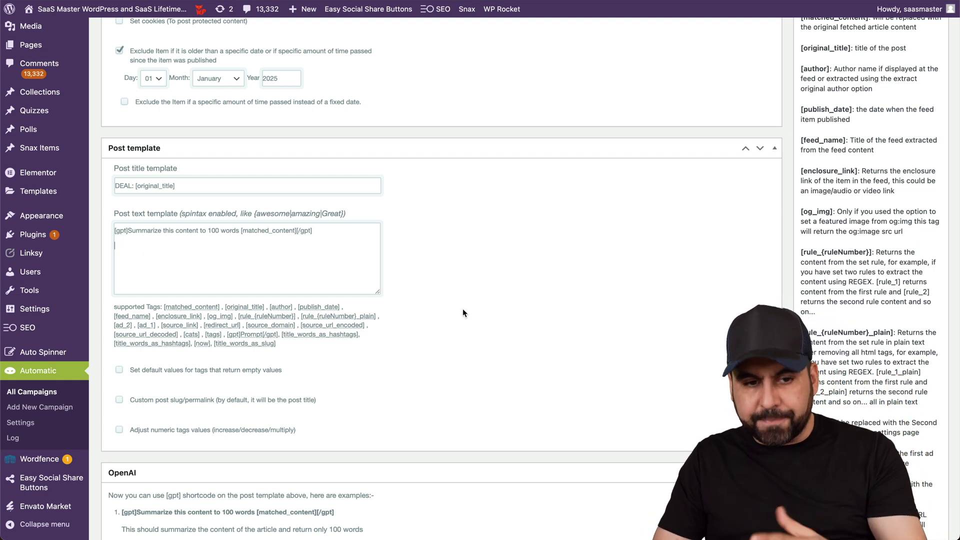